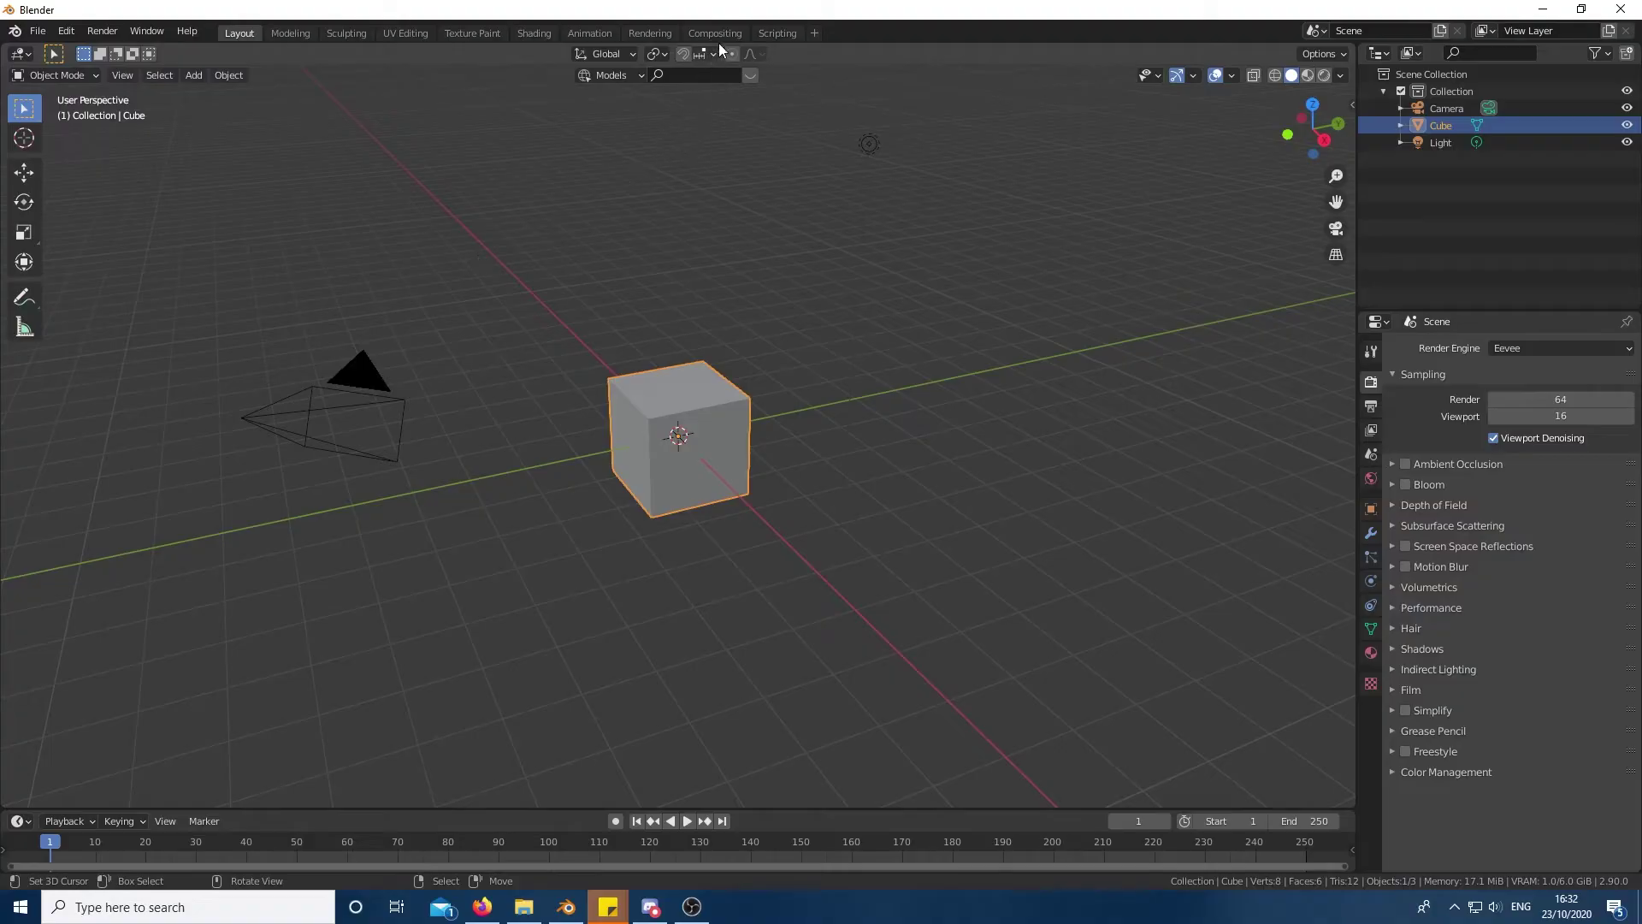
Step: Enable Use Nodes in the Compositing workspace and delete the Render Layers node
click(731, 33)
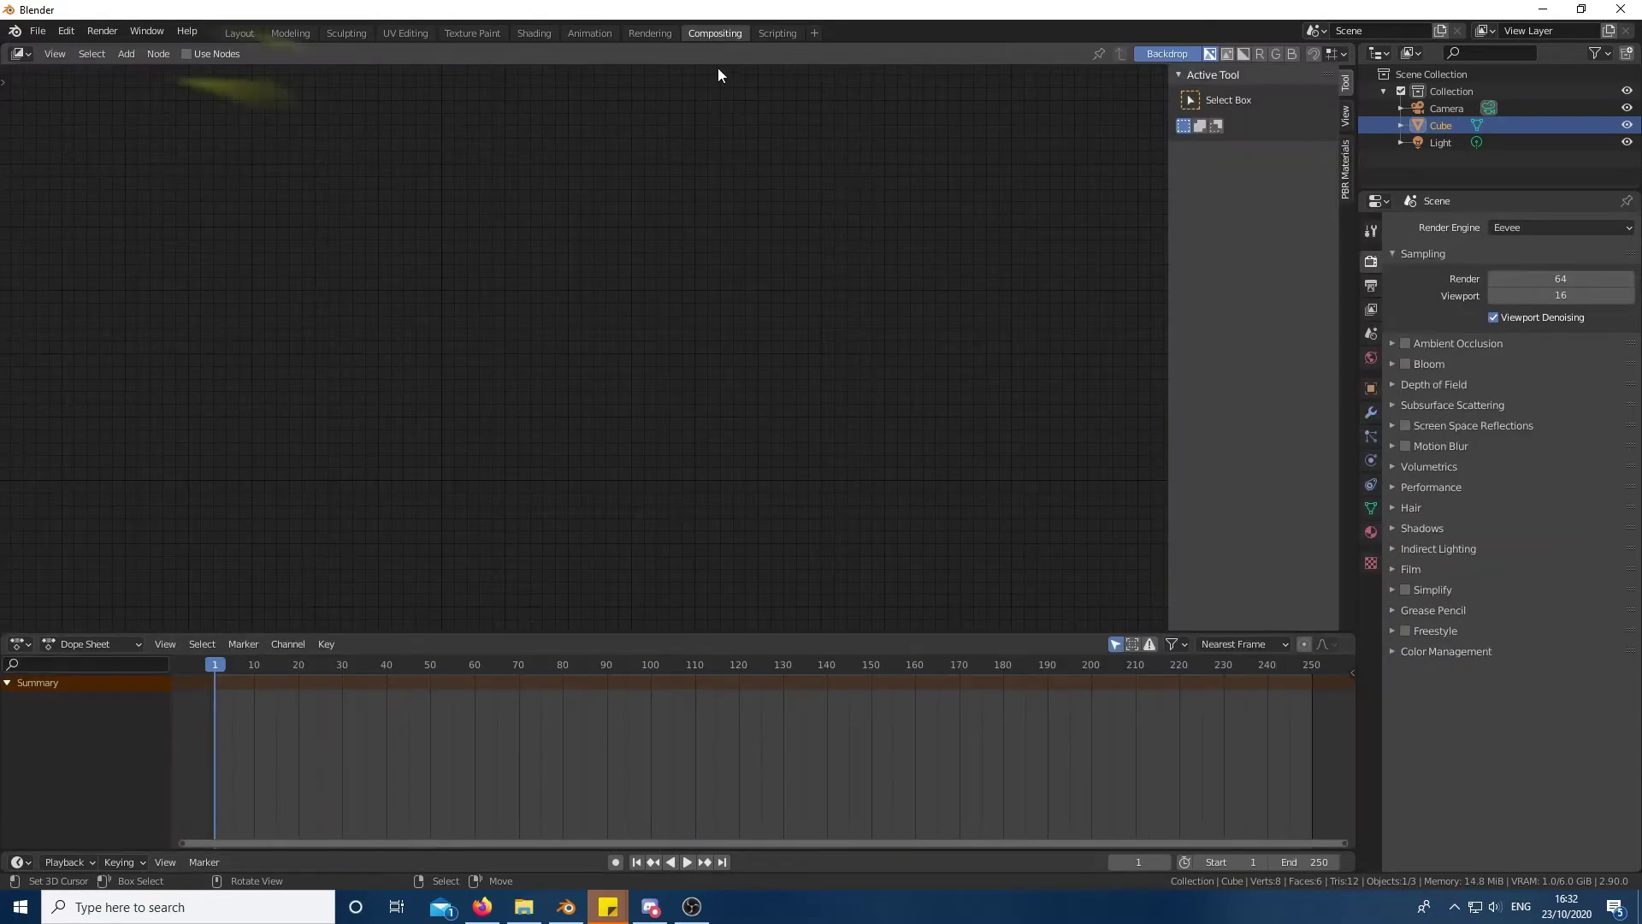
click(227, 56)
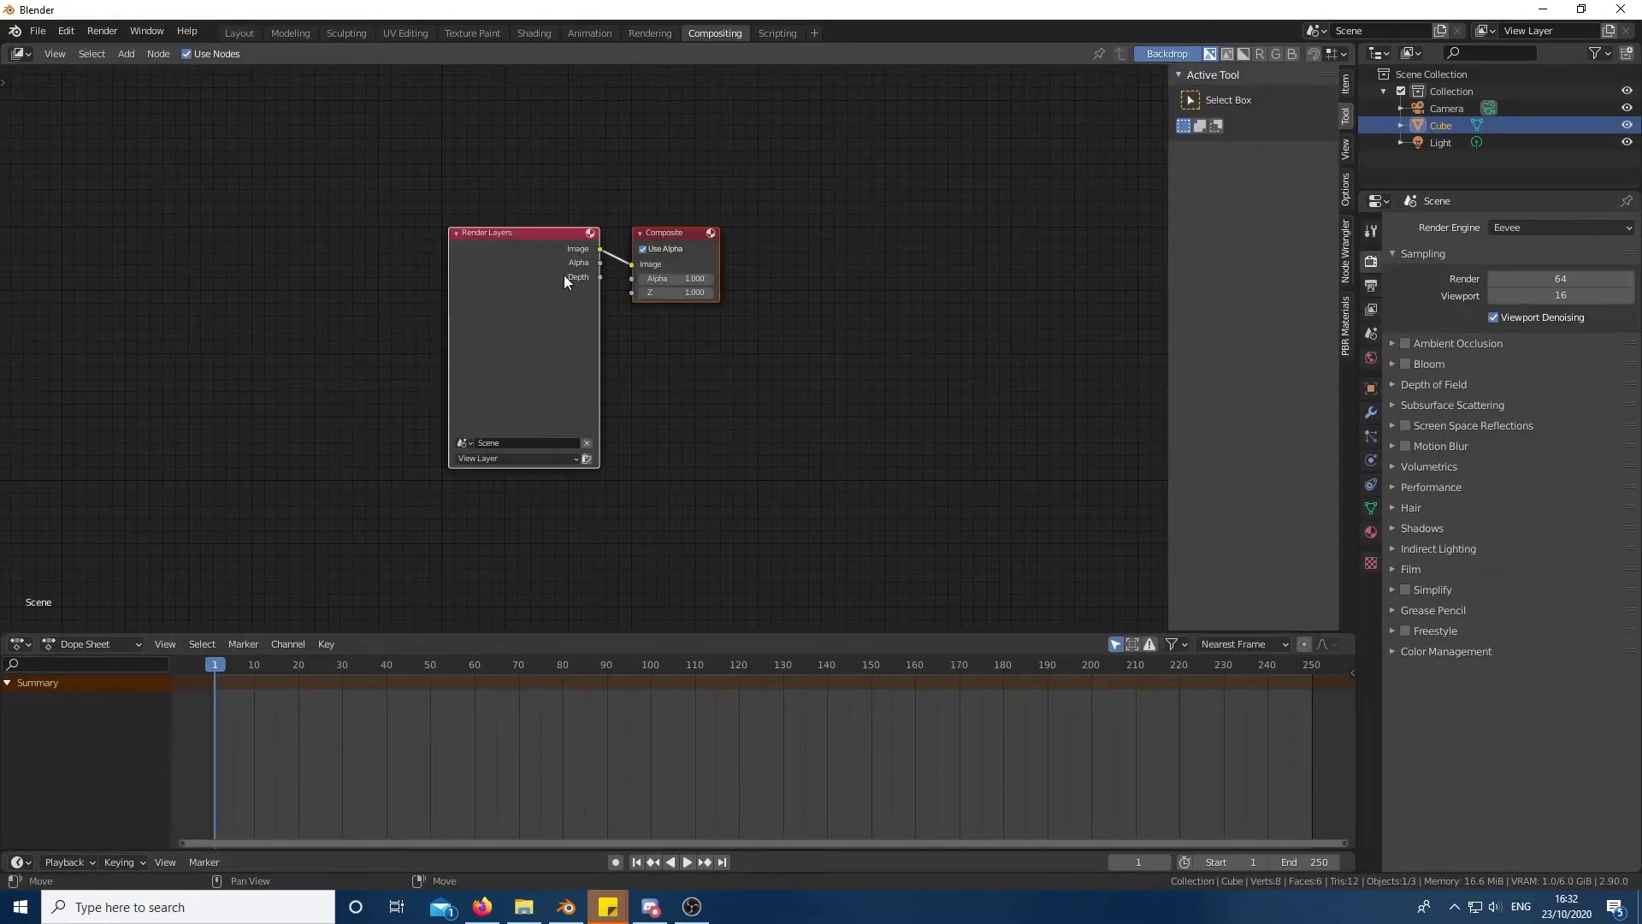
drag(526, 273, 459, 272)
key(x)
Step: Add a Movie Clip node wired into Composite and set the video images folder as output
key(shift+a)
click(459, 273)
text(mo)
click(505, 302)
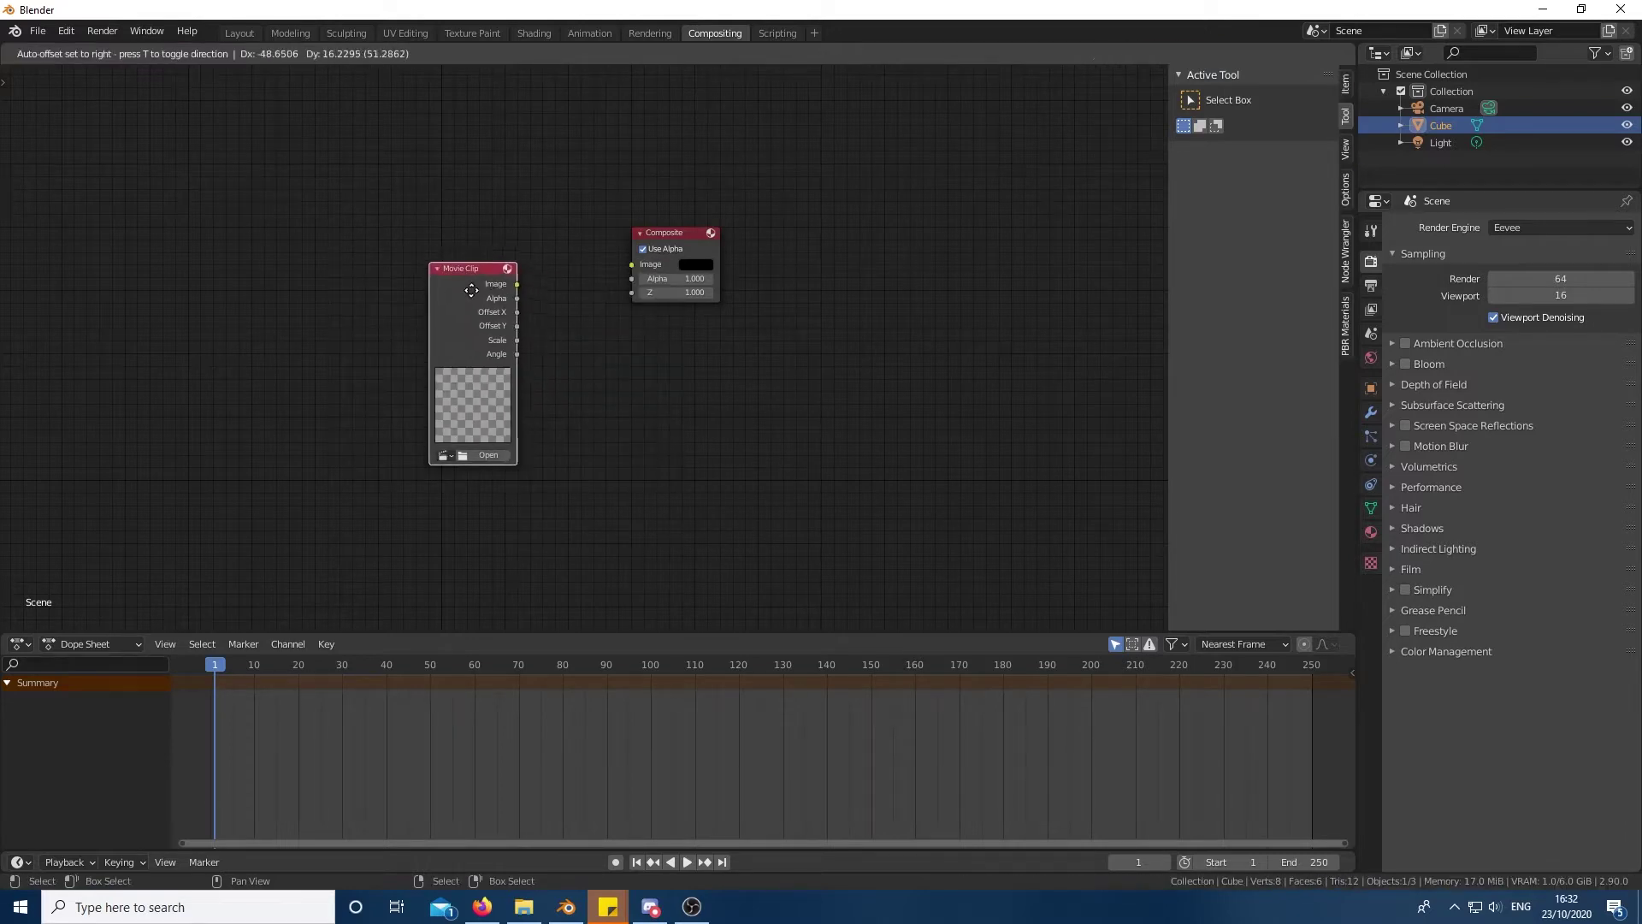
click(526, 280)
drag(525, 275, 637, 269)
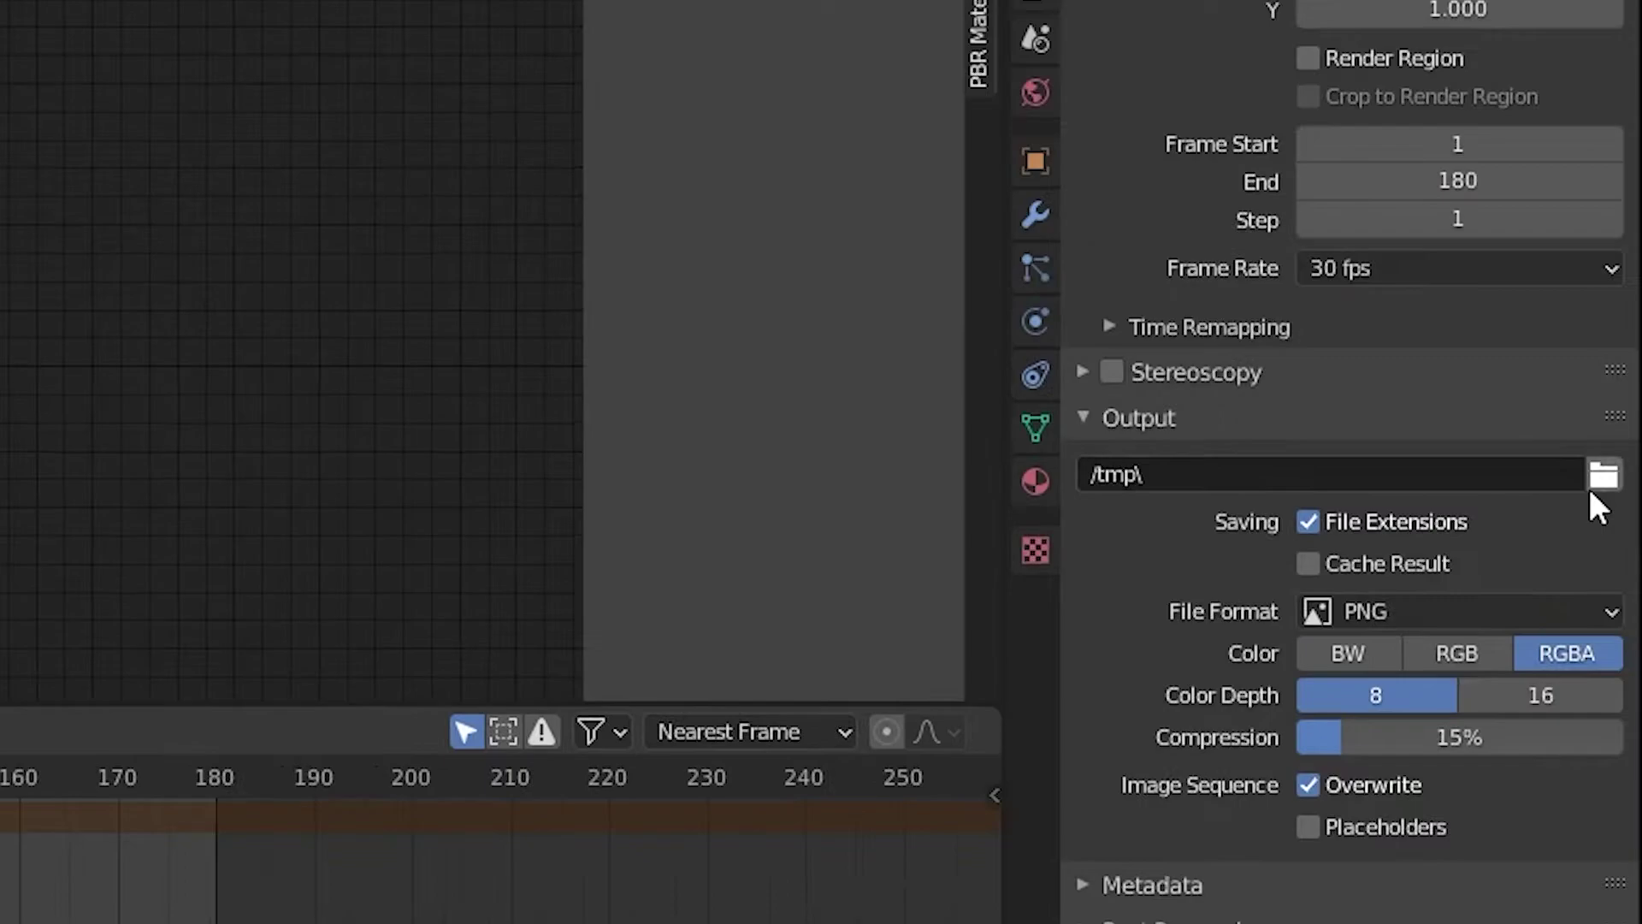
click(1593, 489)
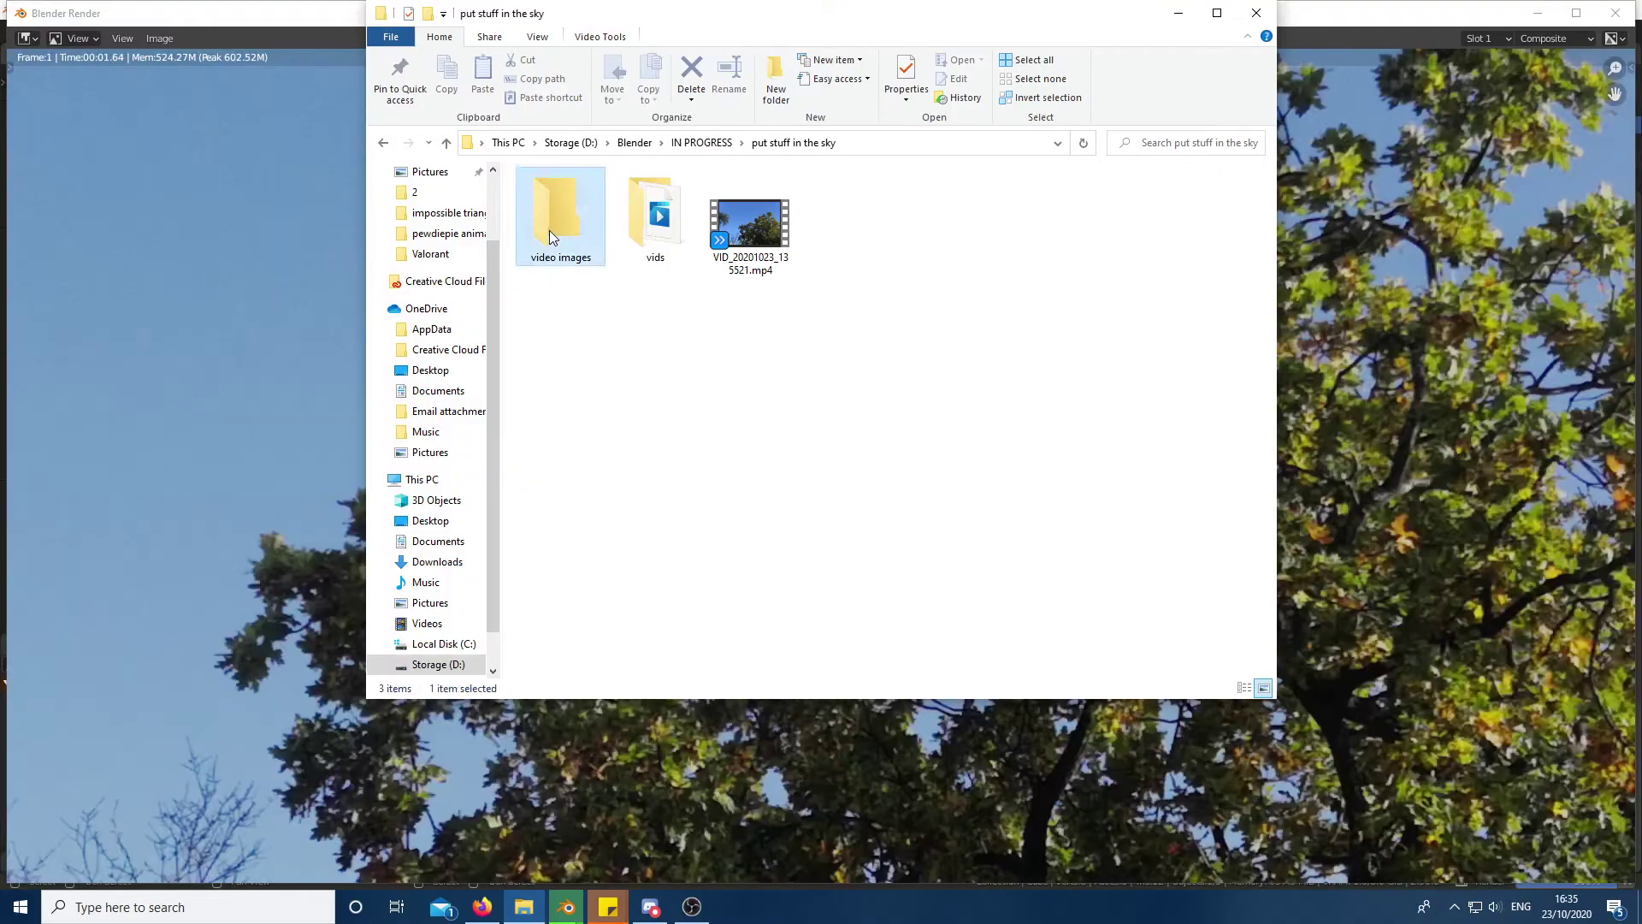
double_click(549, 230)
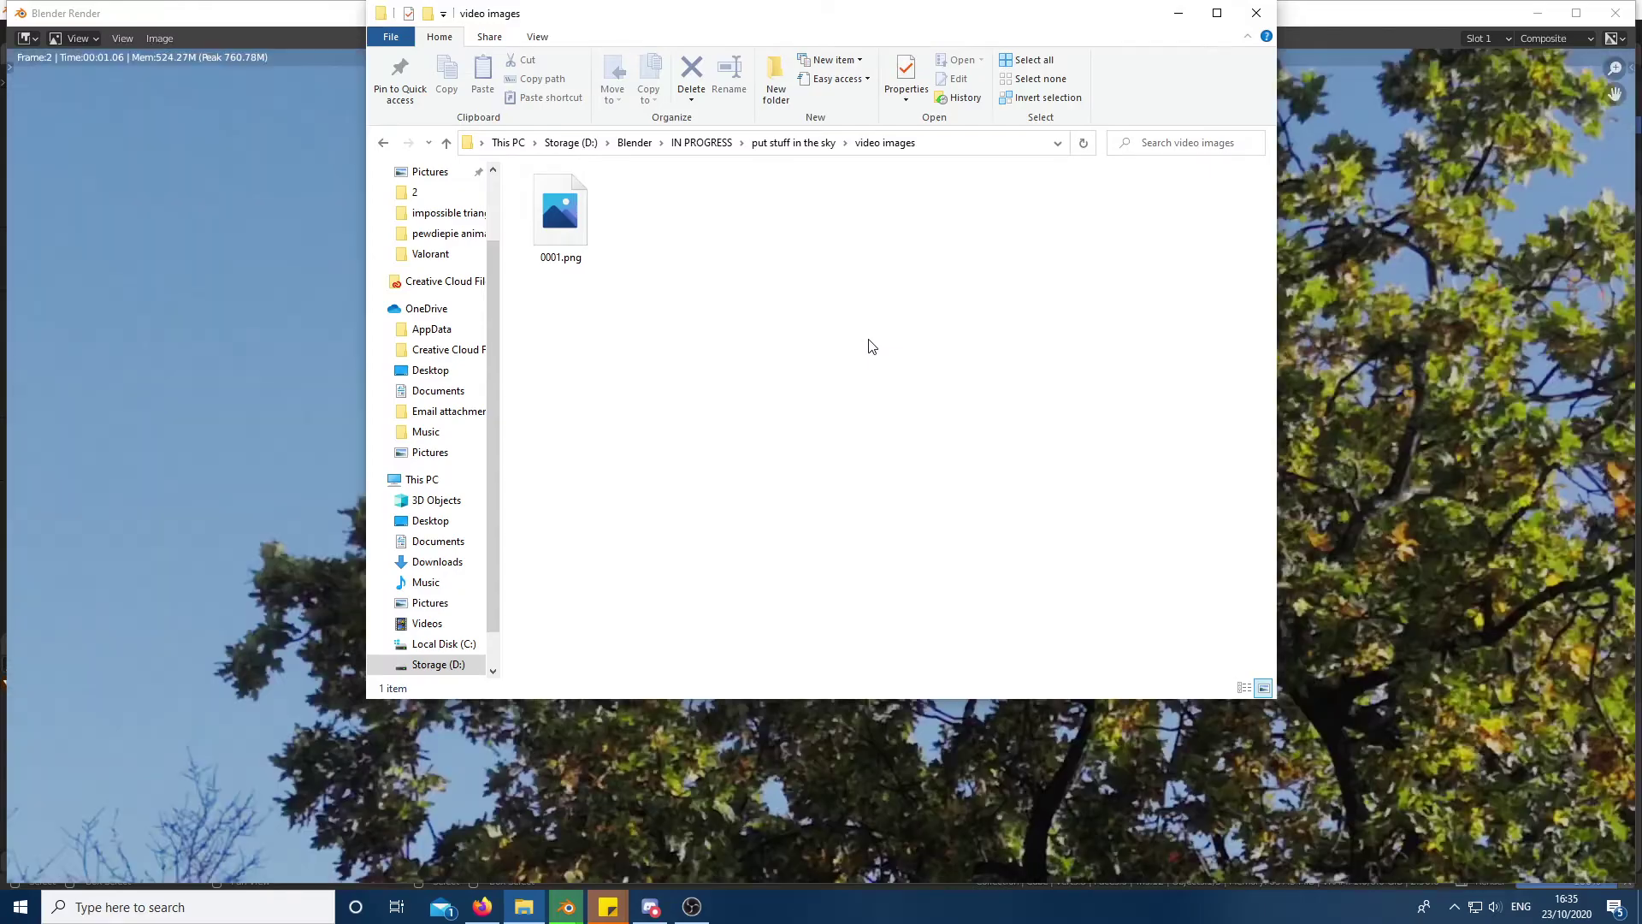
Step: Open all PNG frames from the video images folder as a tracking clip, matching scene frames and prefetching
click(1038, 243)
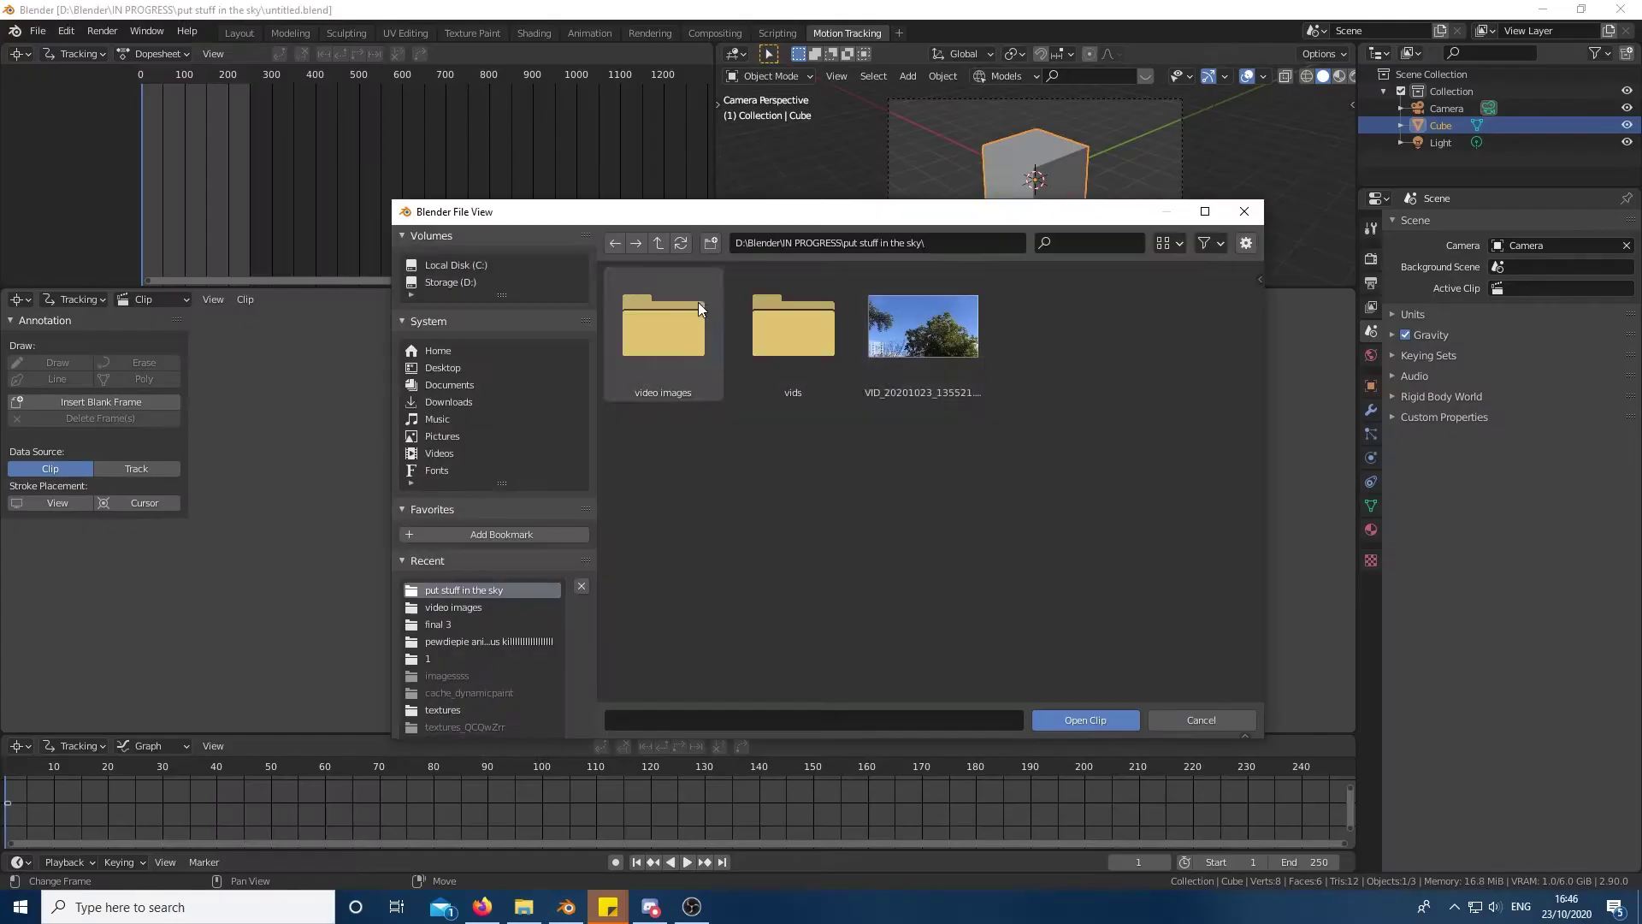
double_click(655, 330)
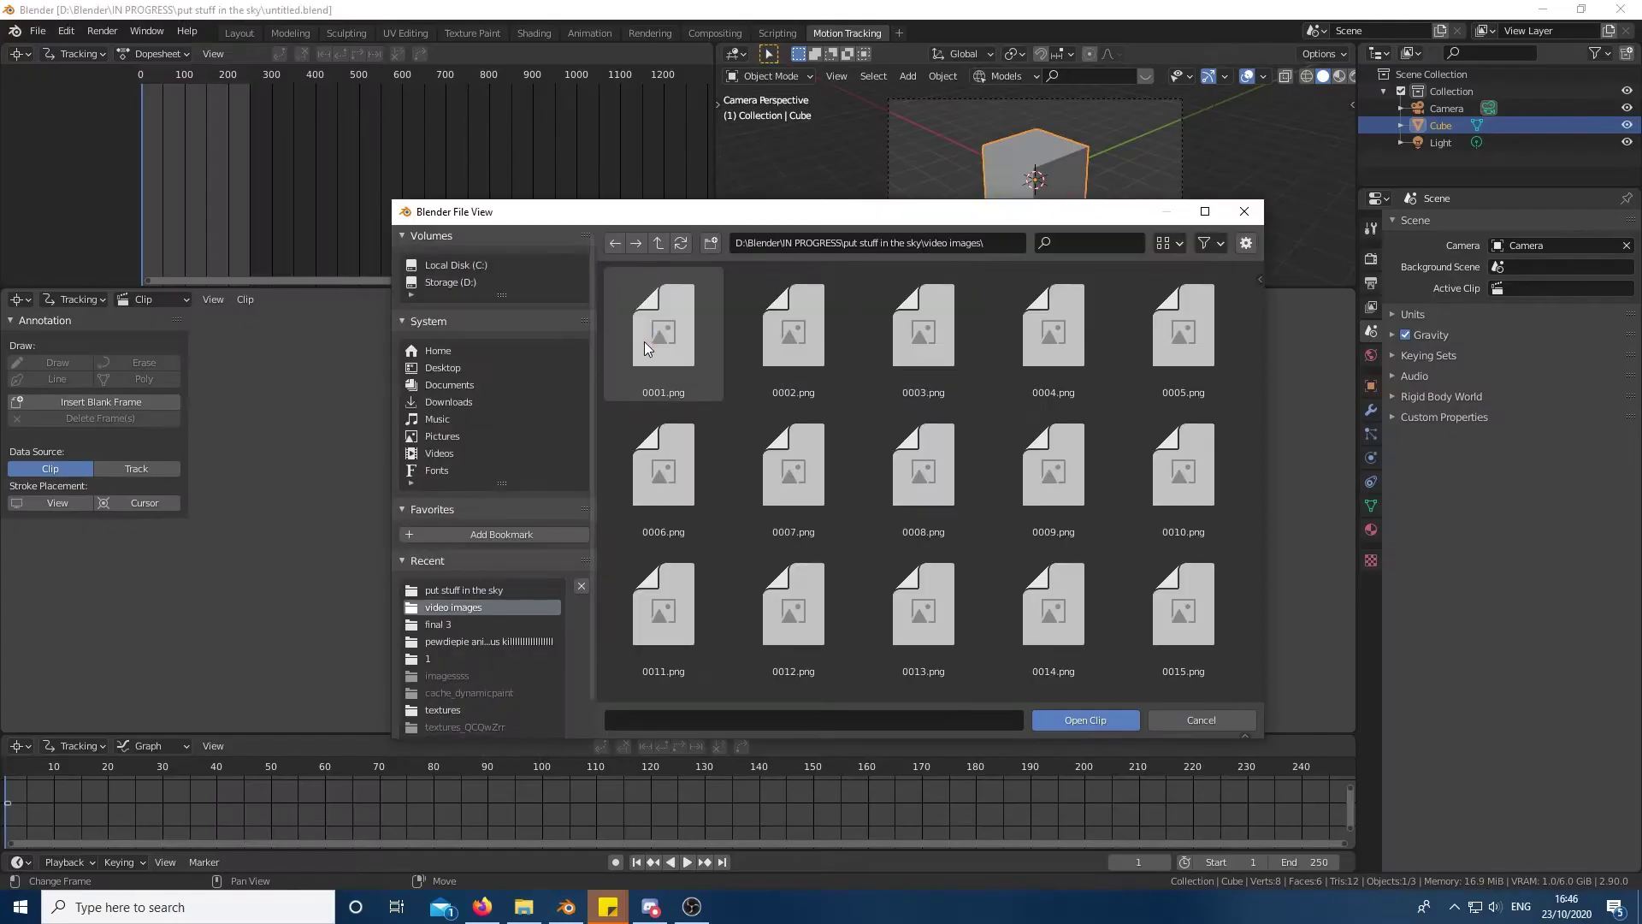
click(648, 342)
drag(1260, 291, 1264, 702)
key(a)
click(1097, 715)
click(87, 340)
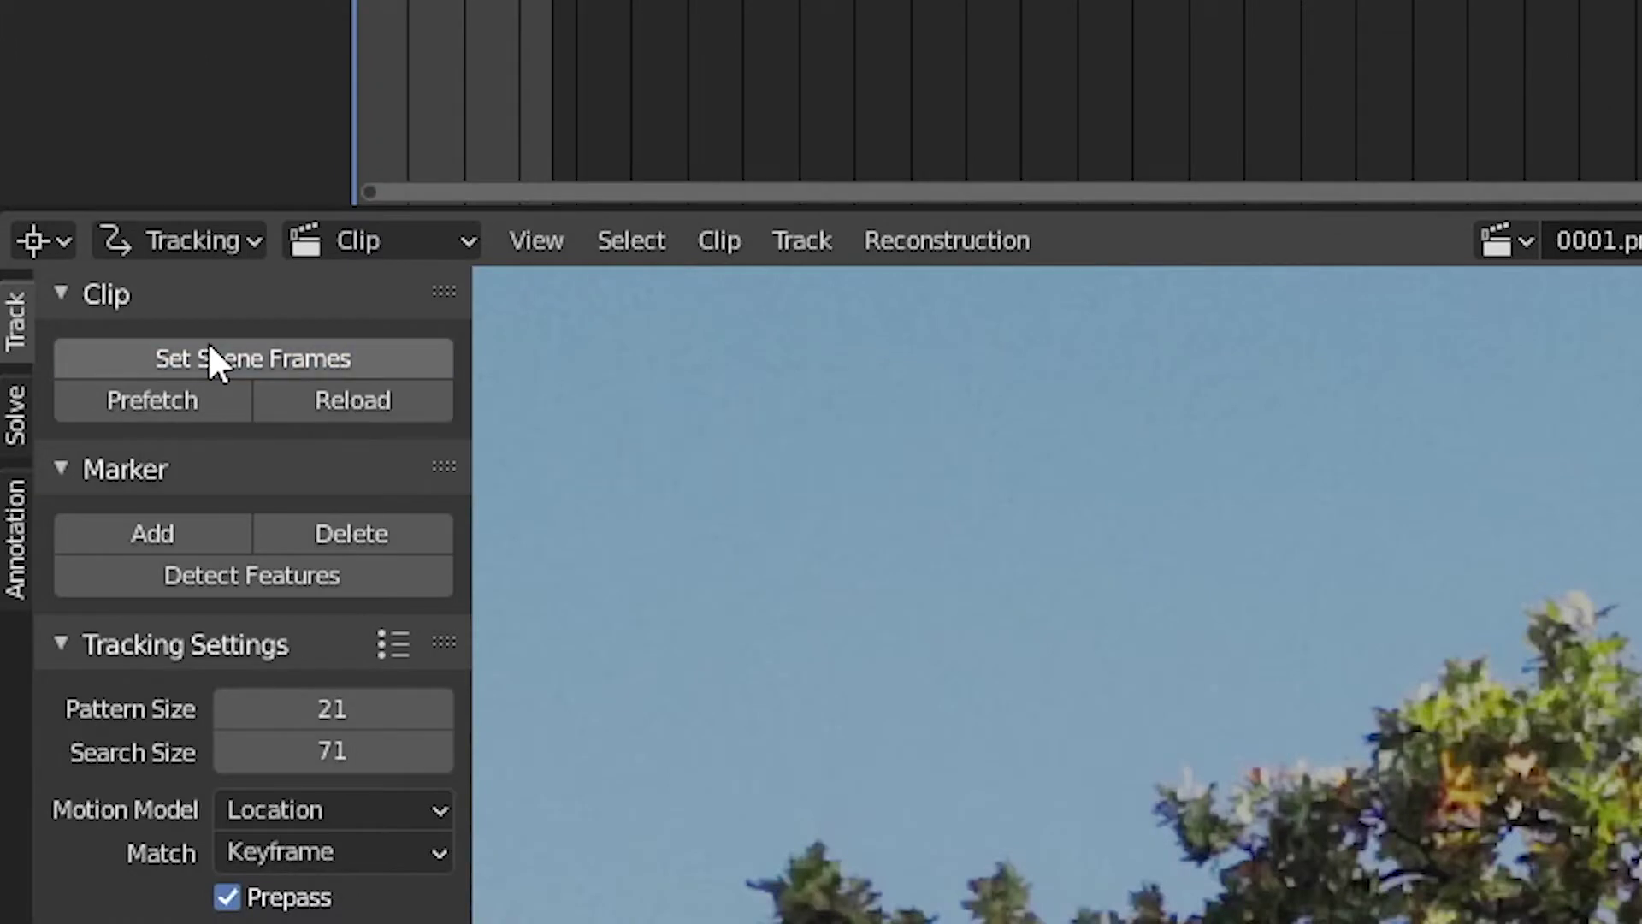
click(194, 401)
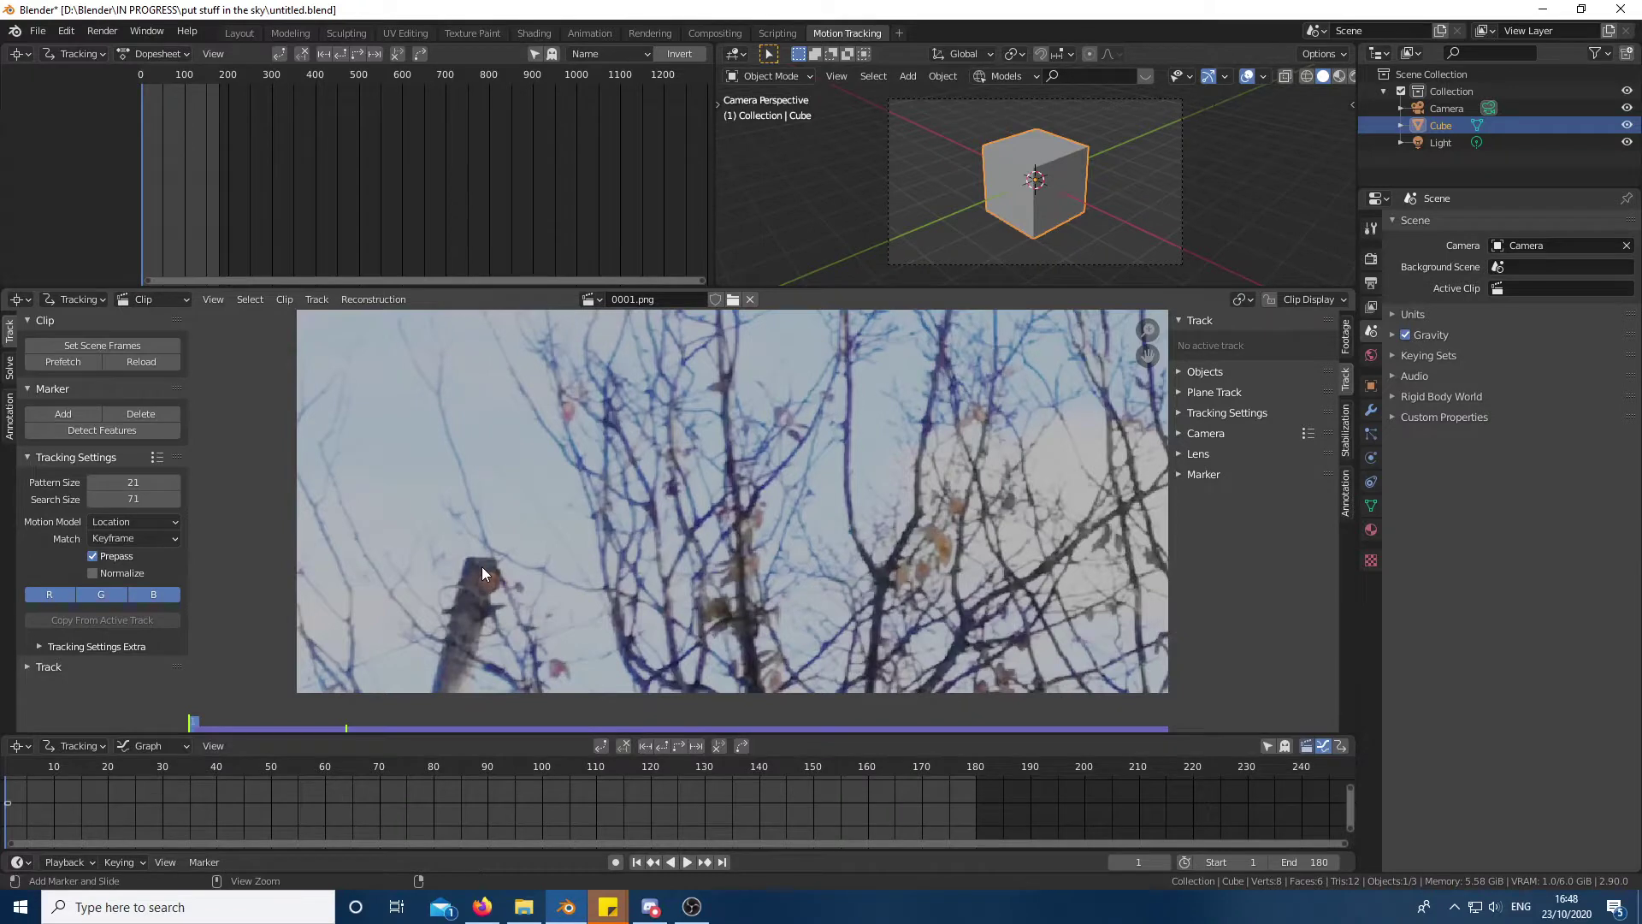
Step: Add two enlarged markers on the tree branches, Track and Track.001, and track them forward
ctrl+click(481, 565)
key(s)
click(608, 588)
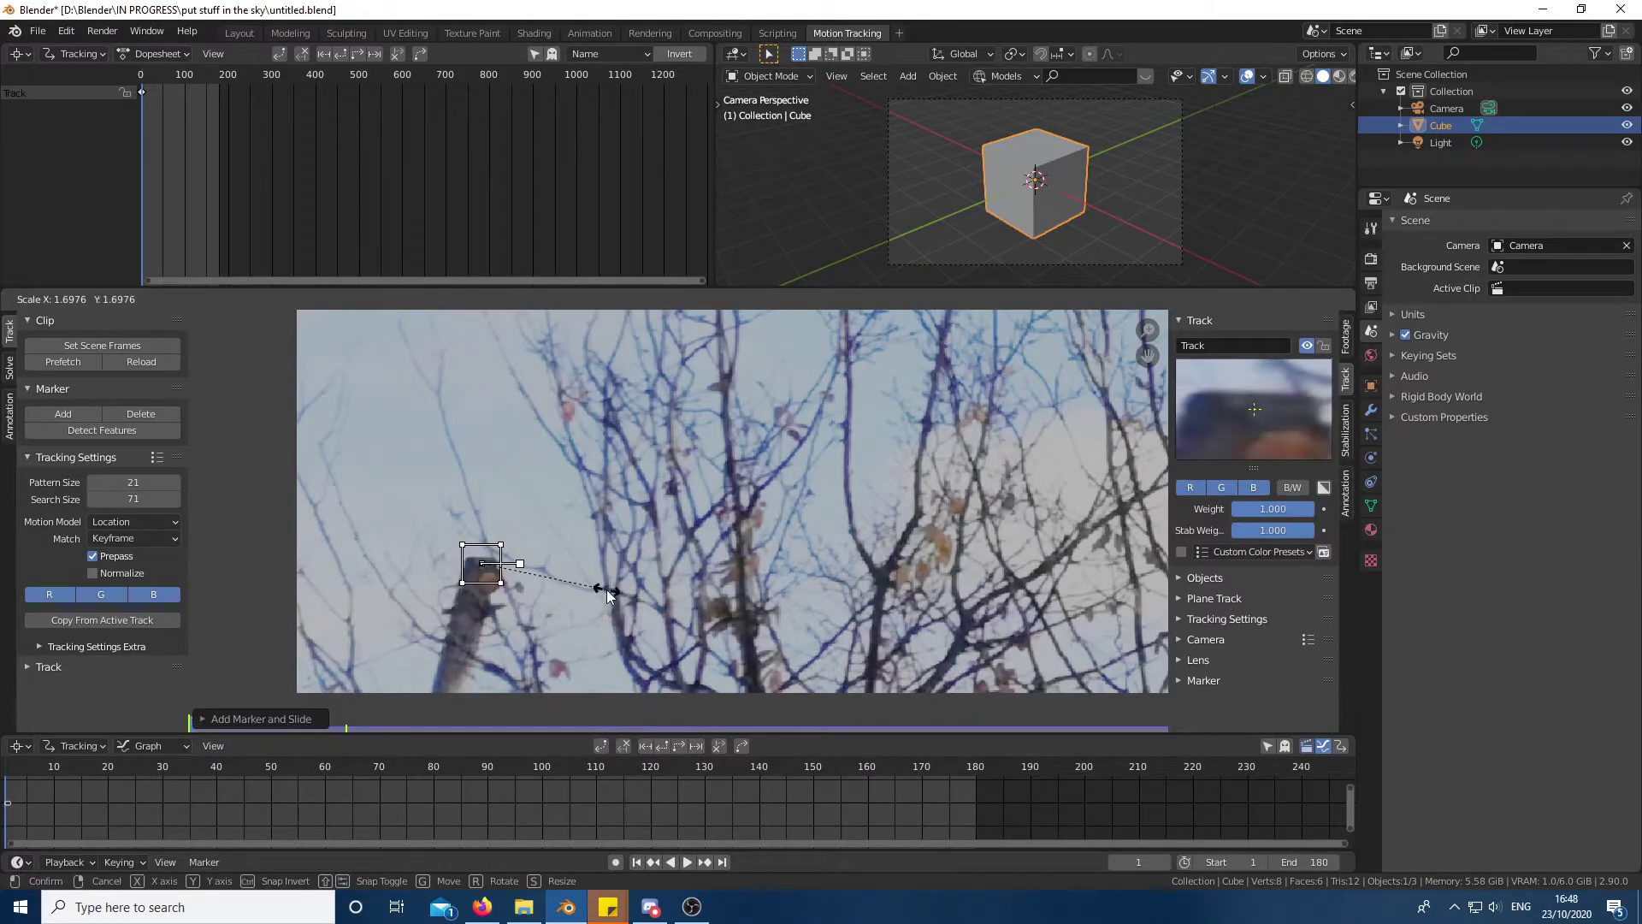
click(679, 746)
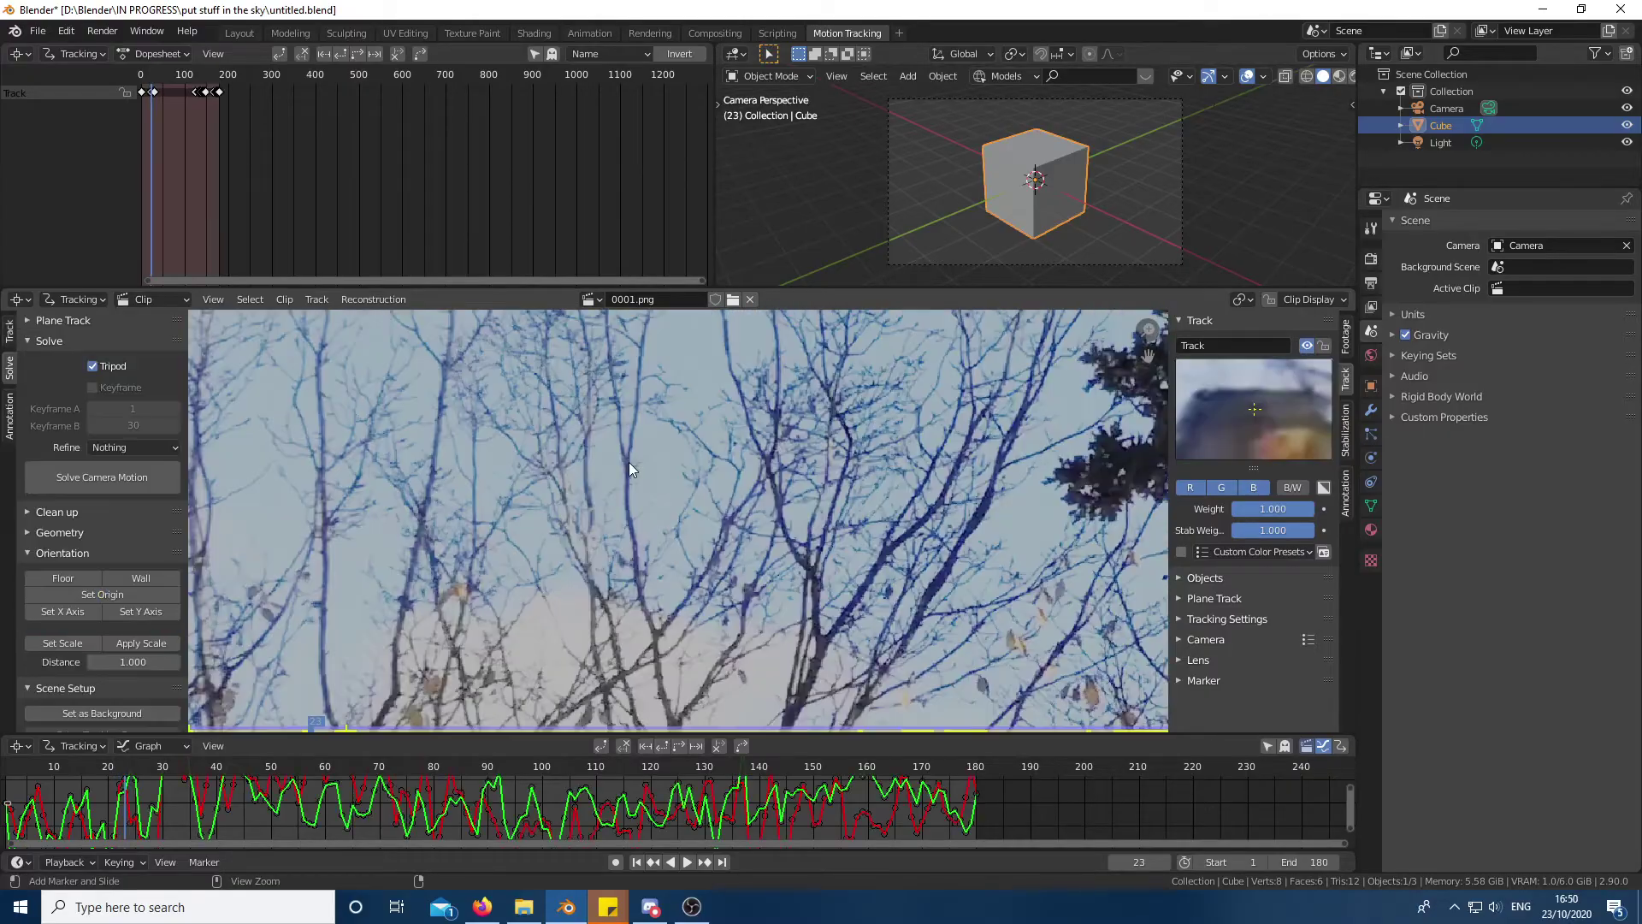
ctrl+click(626, 455)
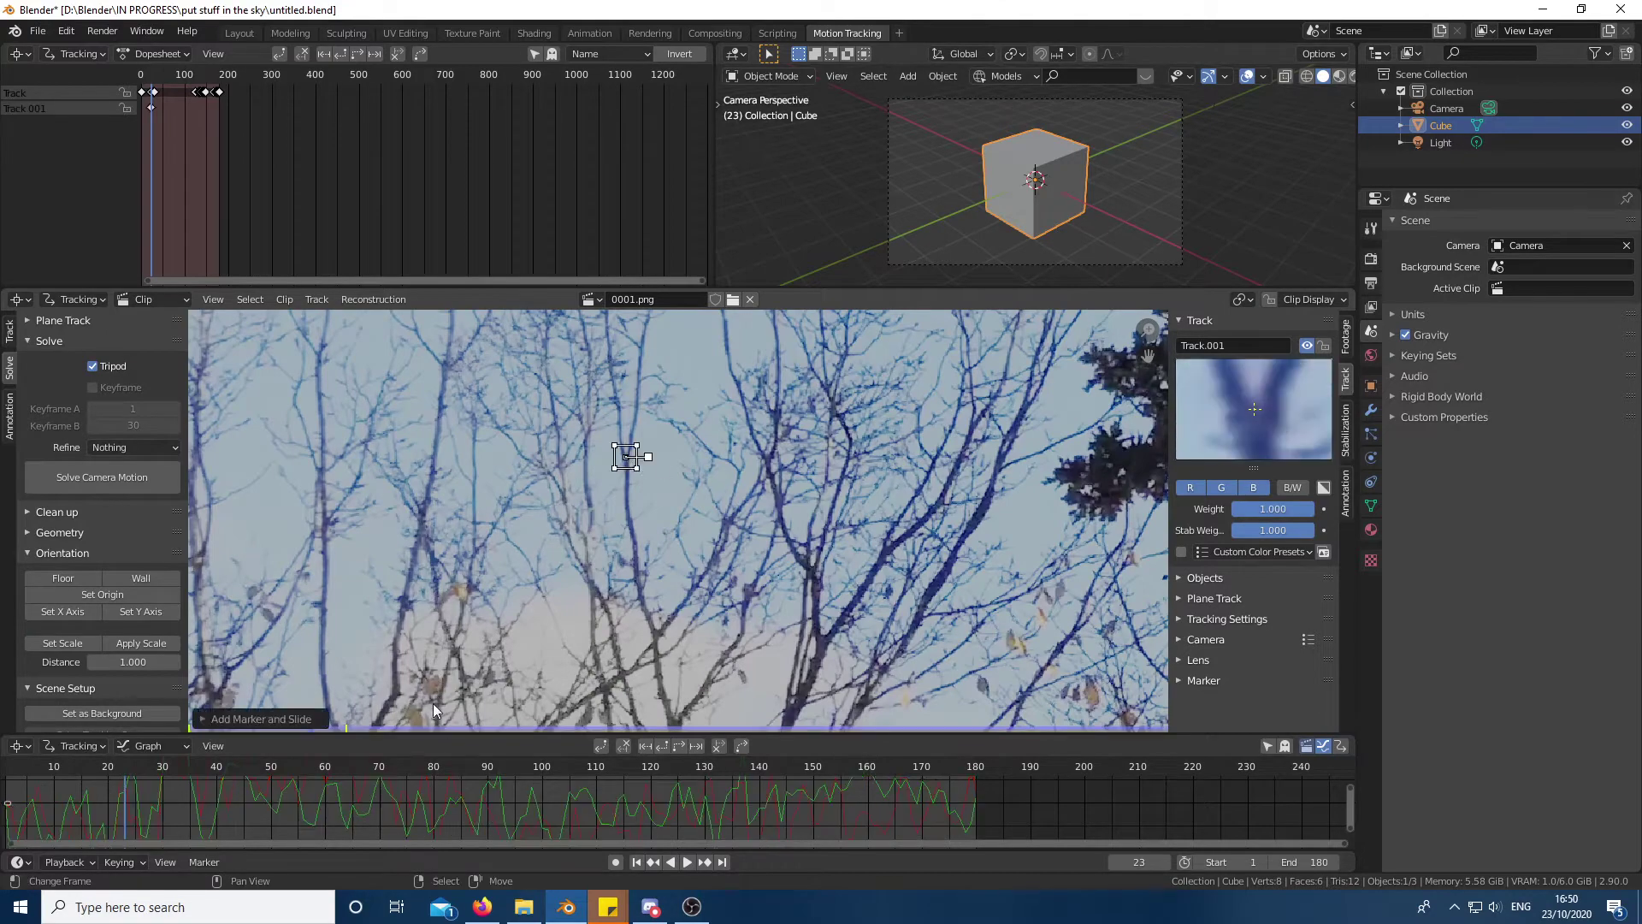
click(681, 746)
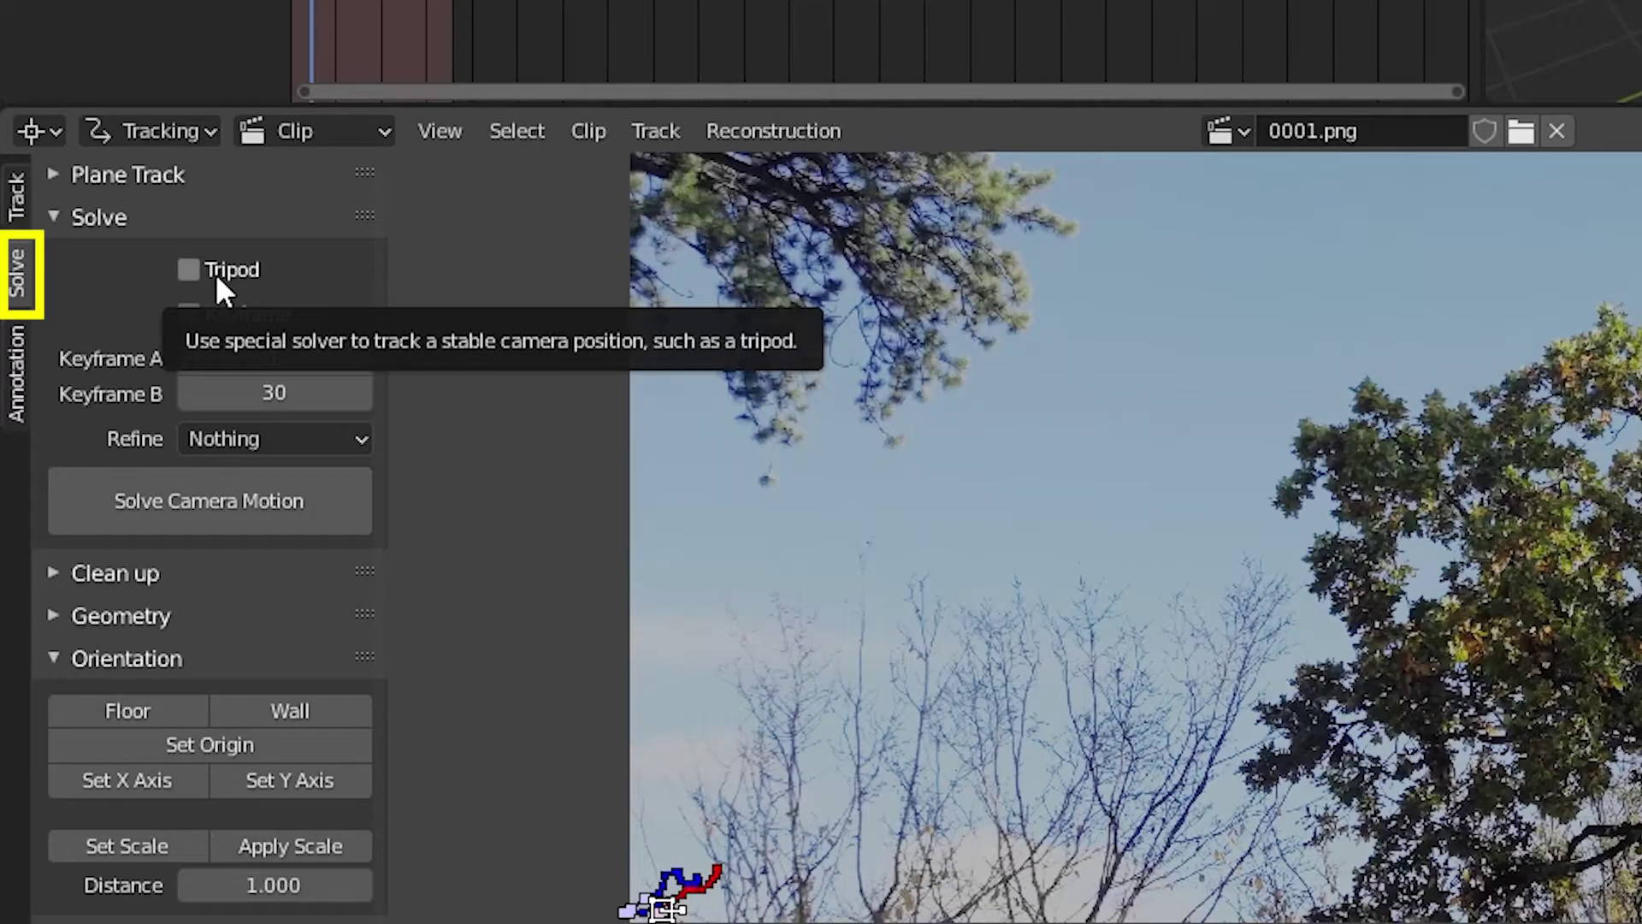
Step: Solve the camera motion as a tripod shot, play it back, and switch rendering to Cycles
click(217, 275)
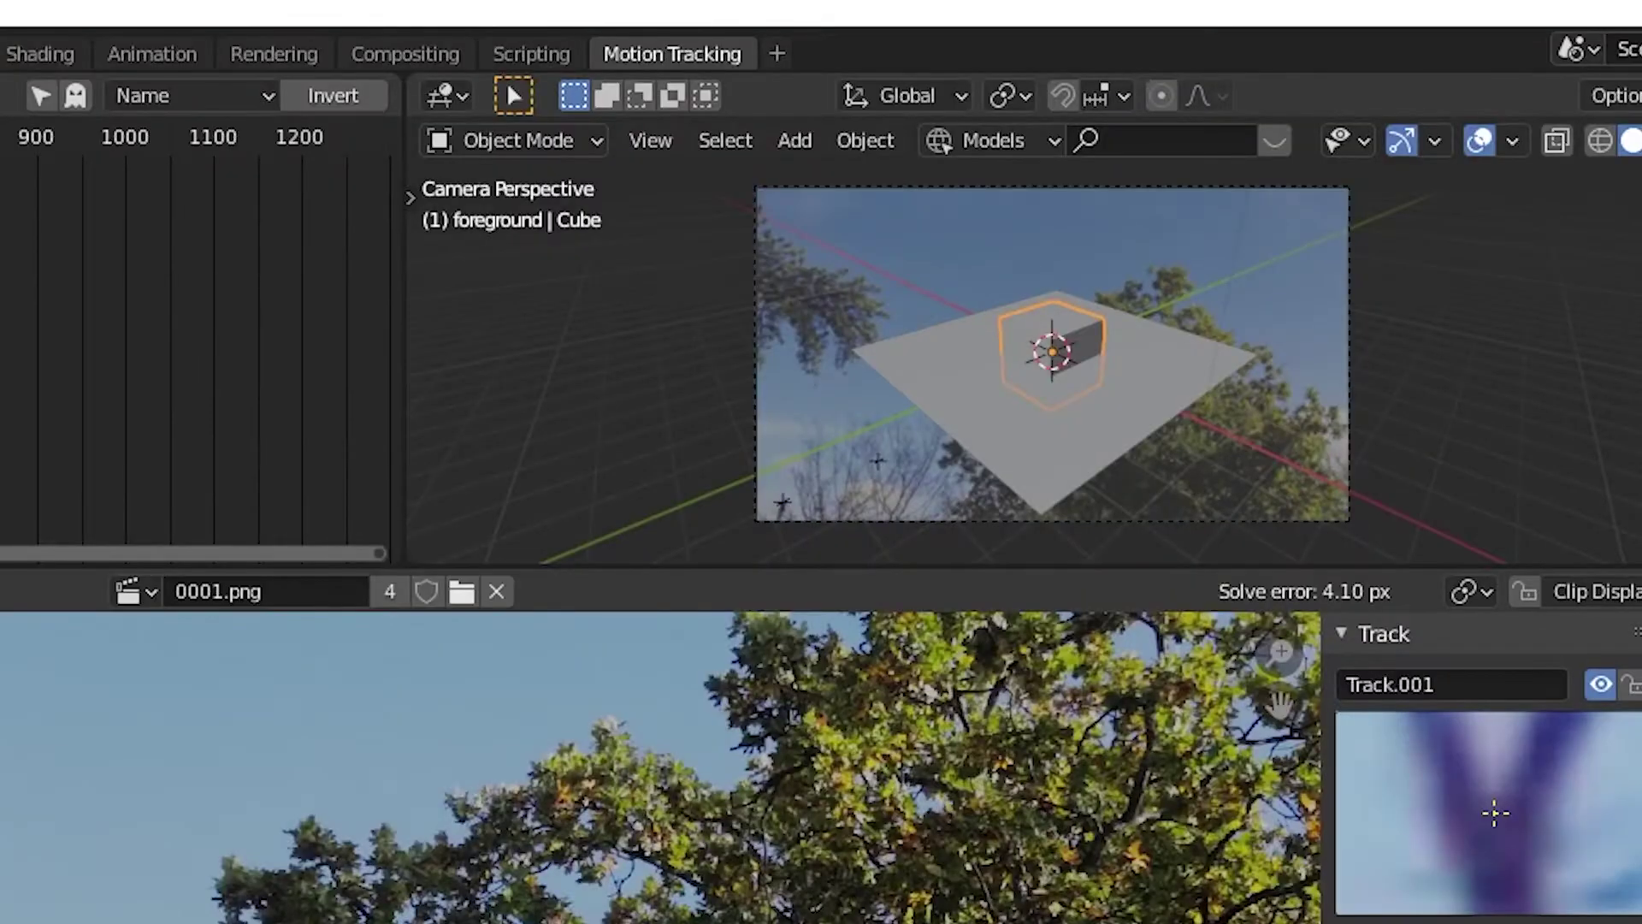
key(space)
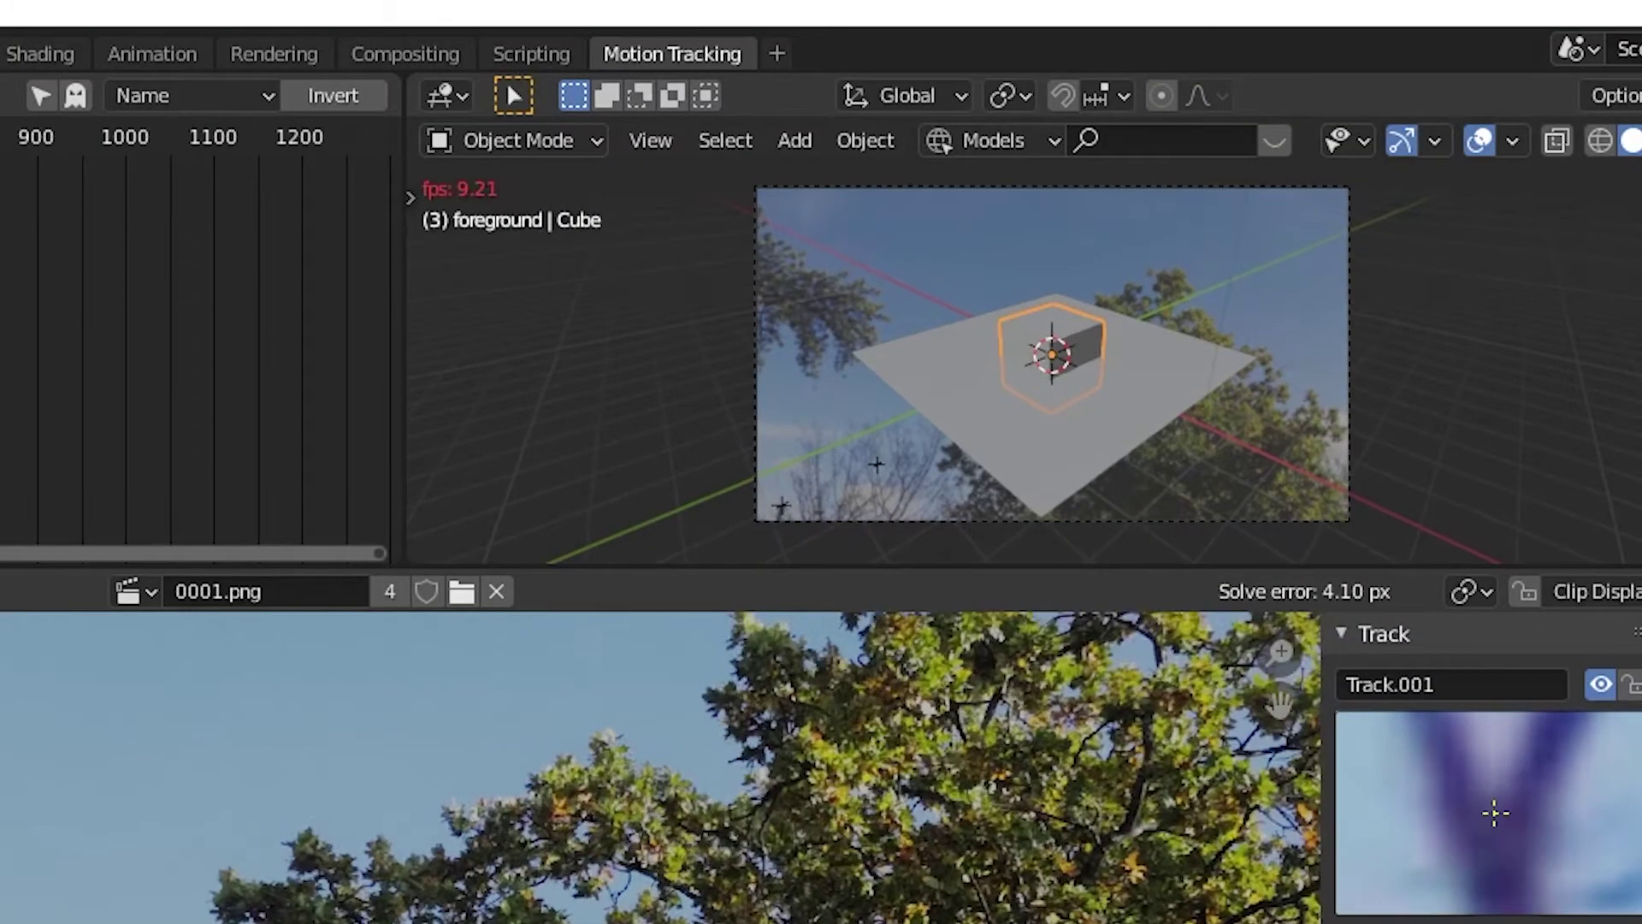
click(1429, 337)
click(1327, 486)
Step: Choose the GPU Compute render device and expand the Film transparency options
click(1393, 451)
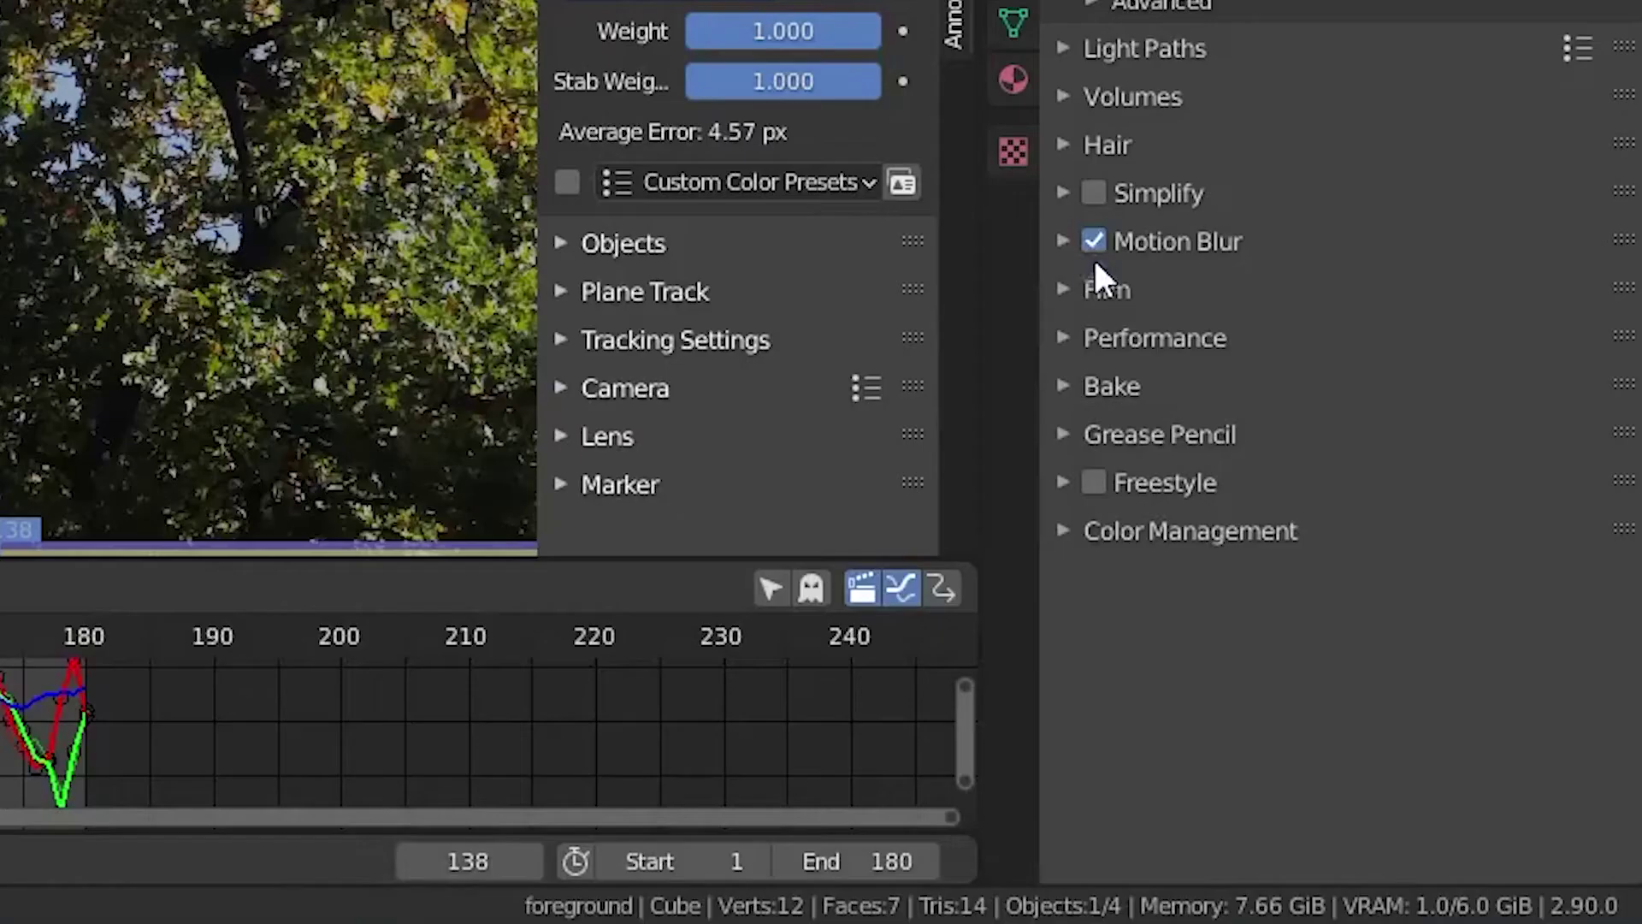
click(1097, 282)
click(1137, 578)
click(1122, 574)
Step: Make the film transparent, then delete the Ground plane and Cube in Layout
click(1092, 575)
click(240, 32)
middle_drag(871, 424, 779, 346)
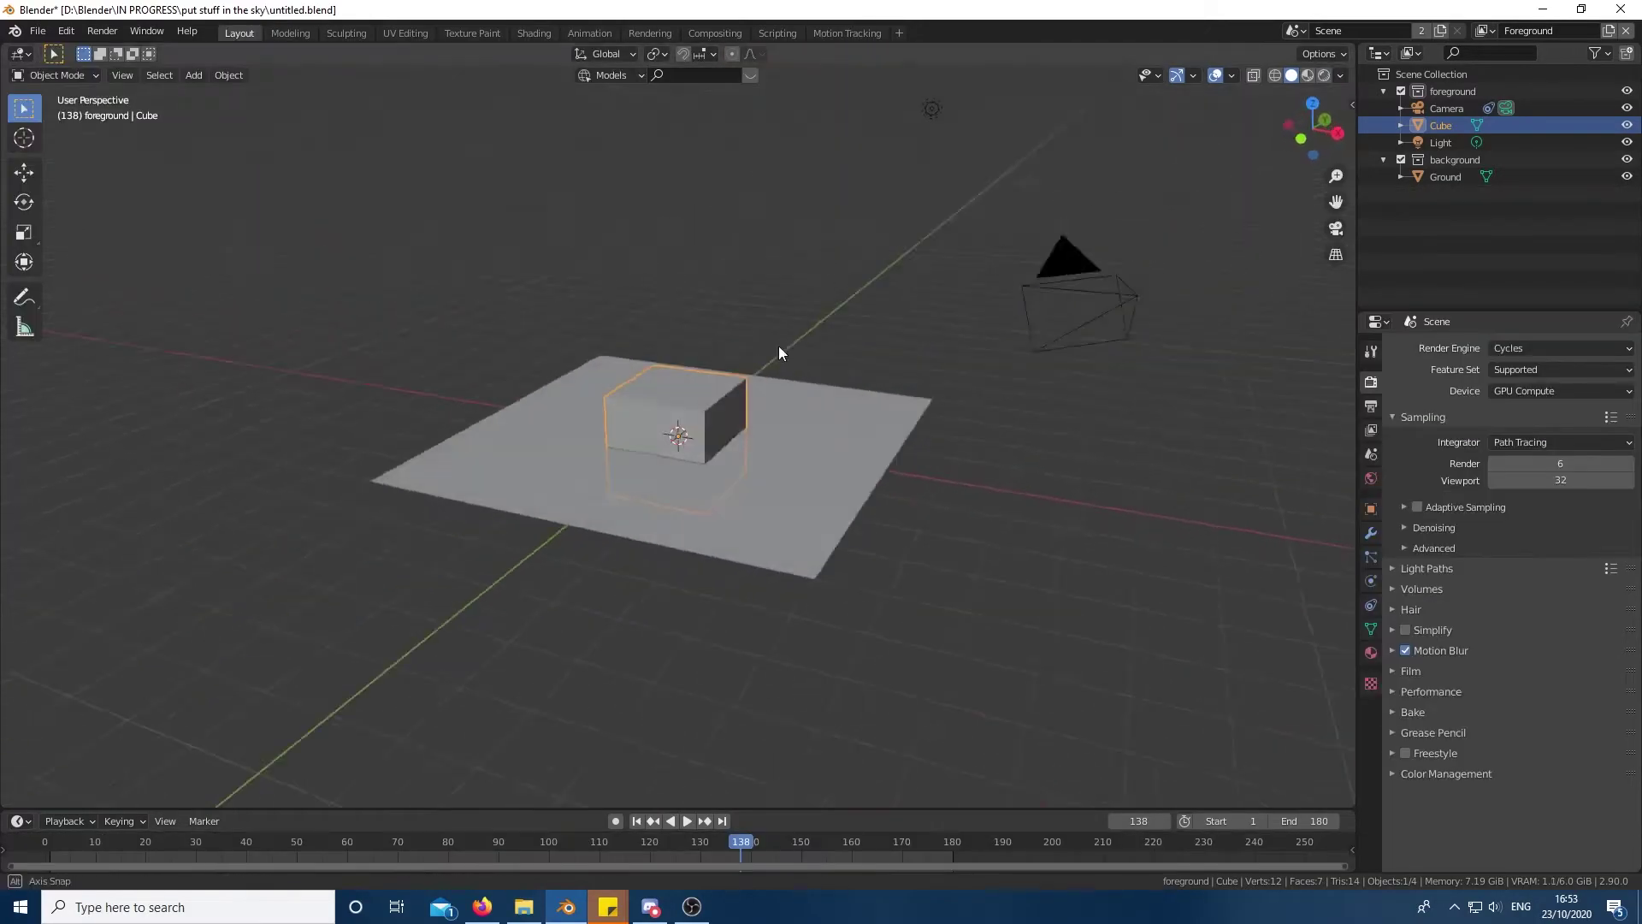
click(791, 454)
key(Delete)
click(710, 423)
key(Delete)
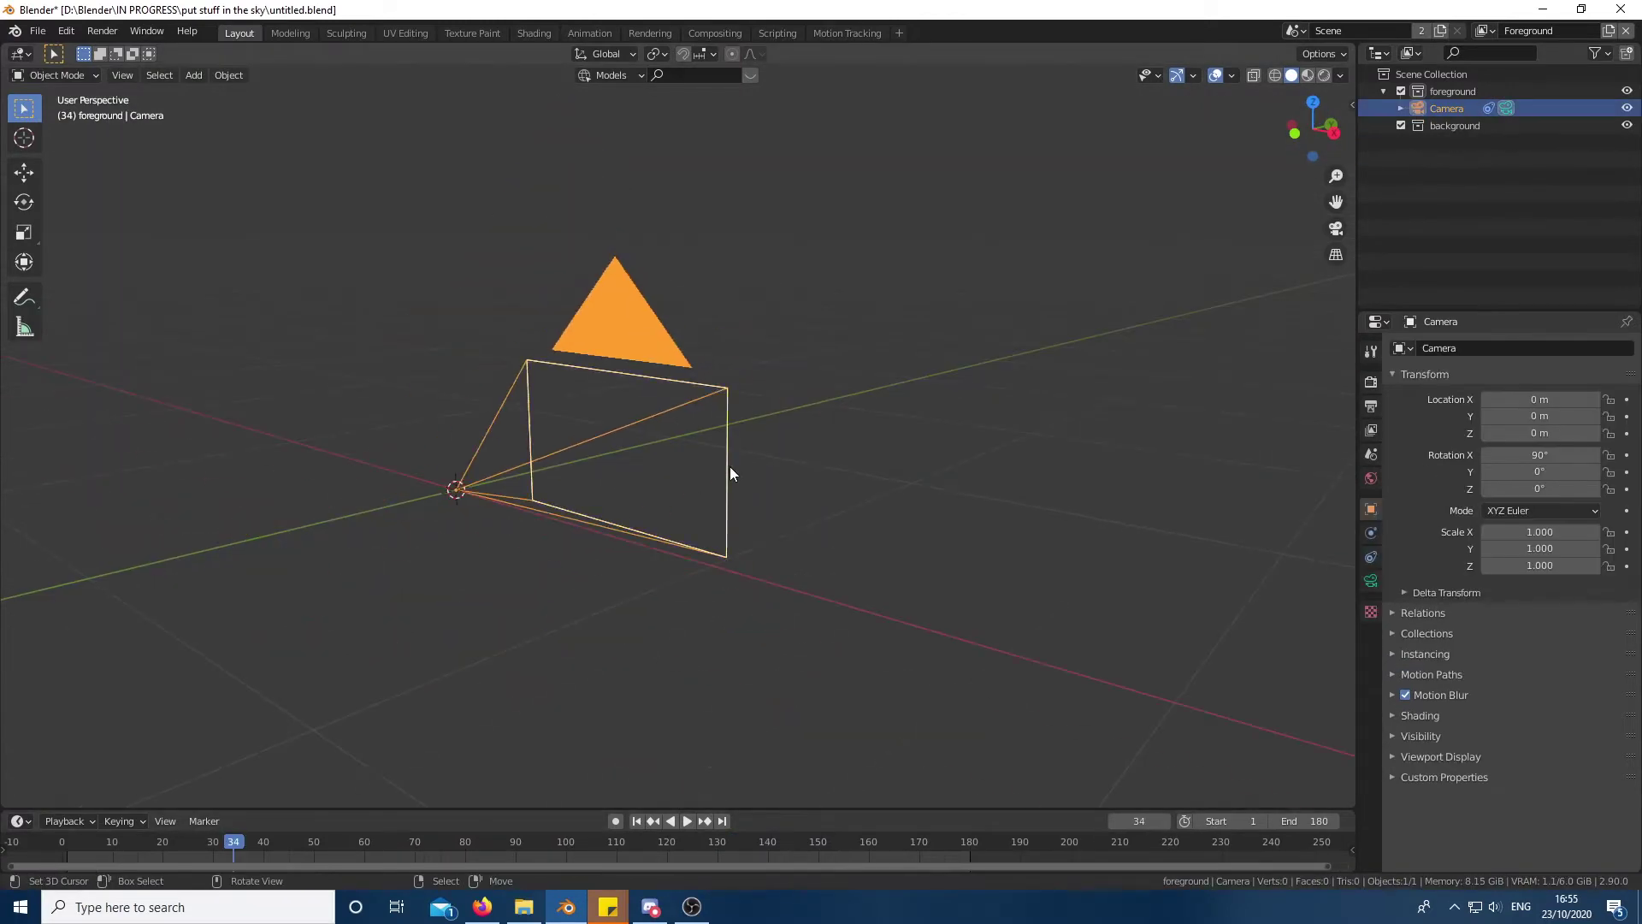
Step: Place the 3D cursor and add a Suzanne monkey head mesh there
click(797, 434)
key(shift+a)
mouse_move(821, 413)
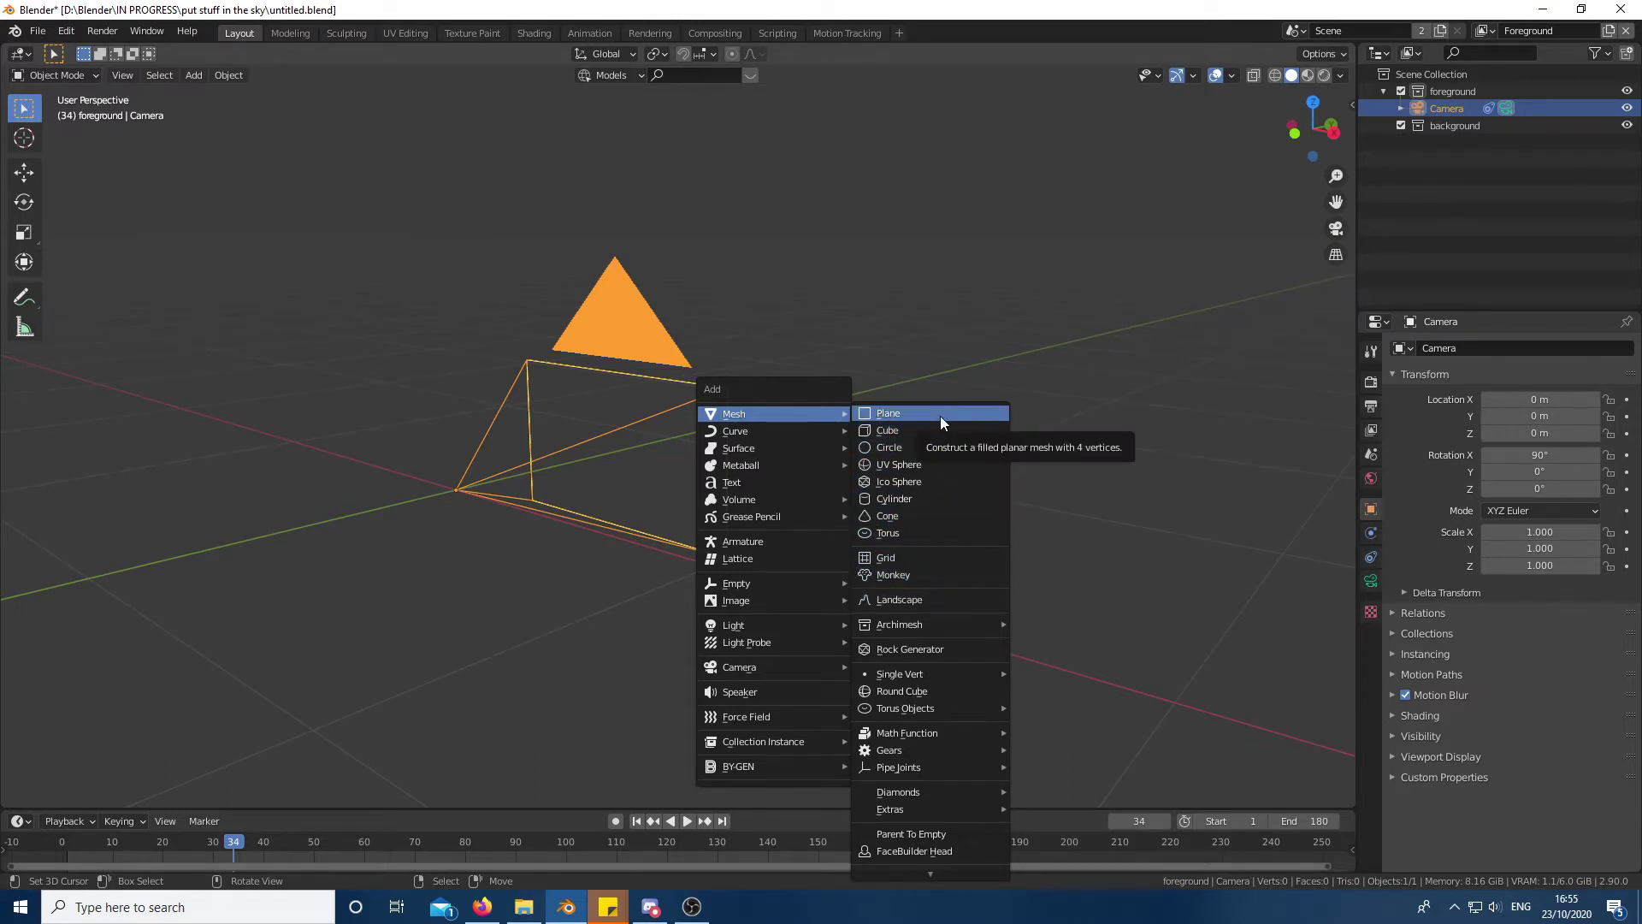
click(932, 574)
scroll(908, 467, down, 5)
mouse_move(896, 462)
middle_down()
mouse_move(845, 449)
mouse_move(878, 448)
middle_up()
Step: Move Suzanne and, through the camera view, position her over the sky in frame
key(g)
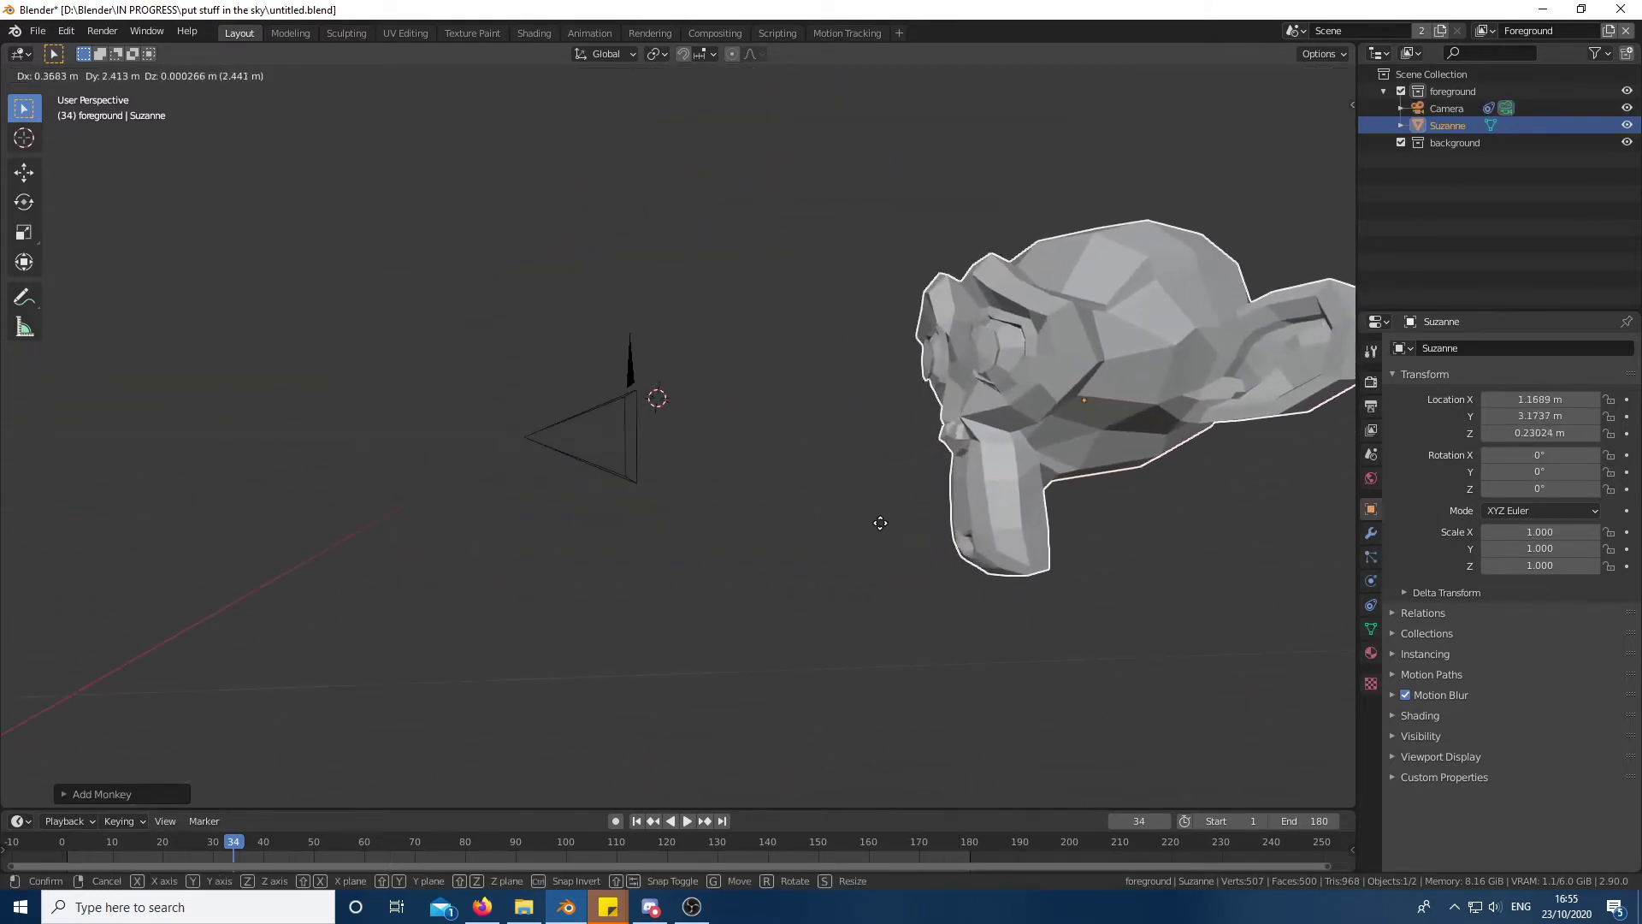
click(911, 515)
middle_drag(911, 515, 855, 468)
key(KP_0)
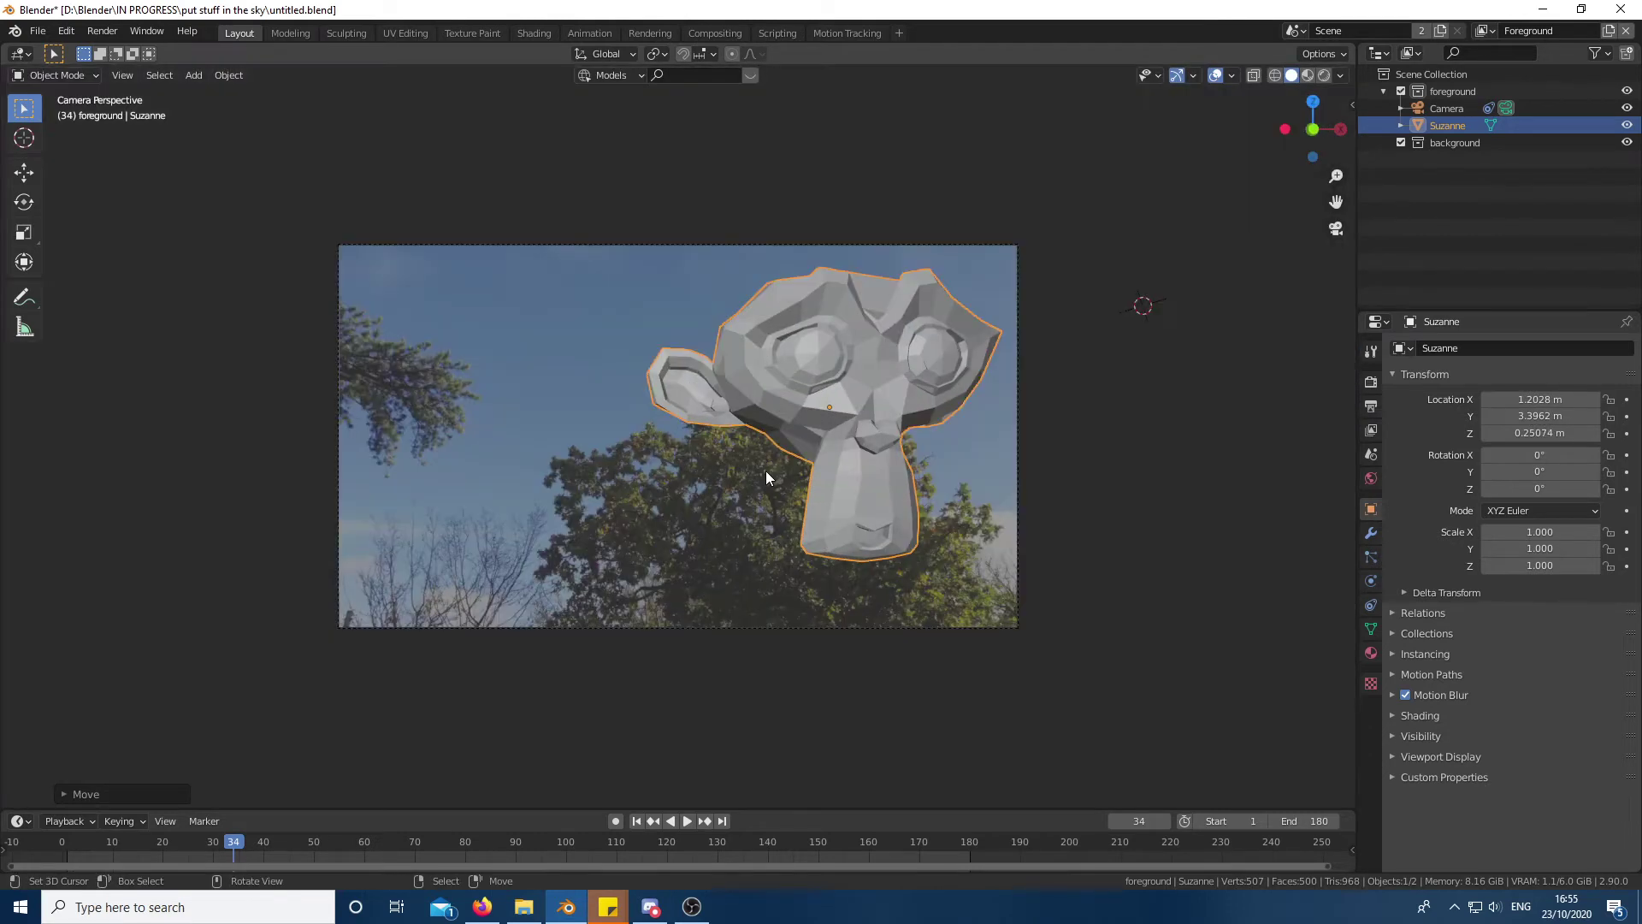
key(g)
click(685, 481)
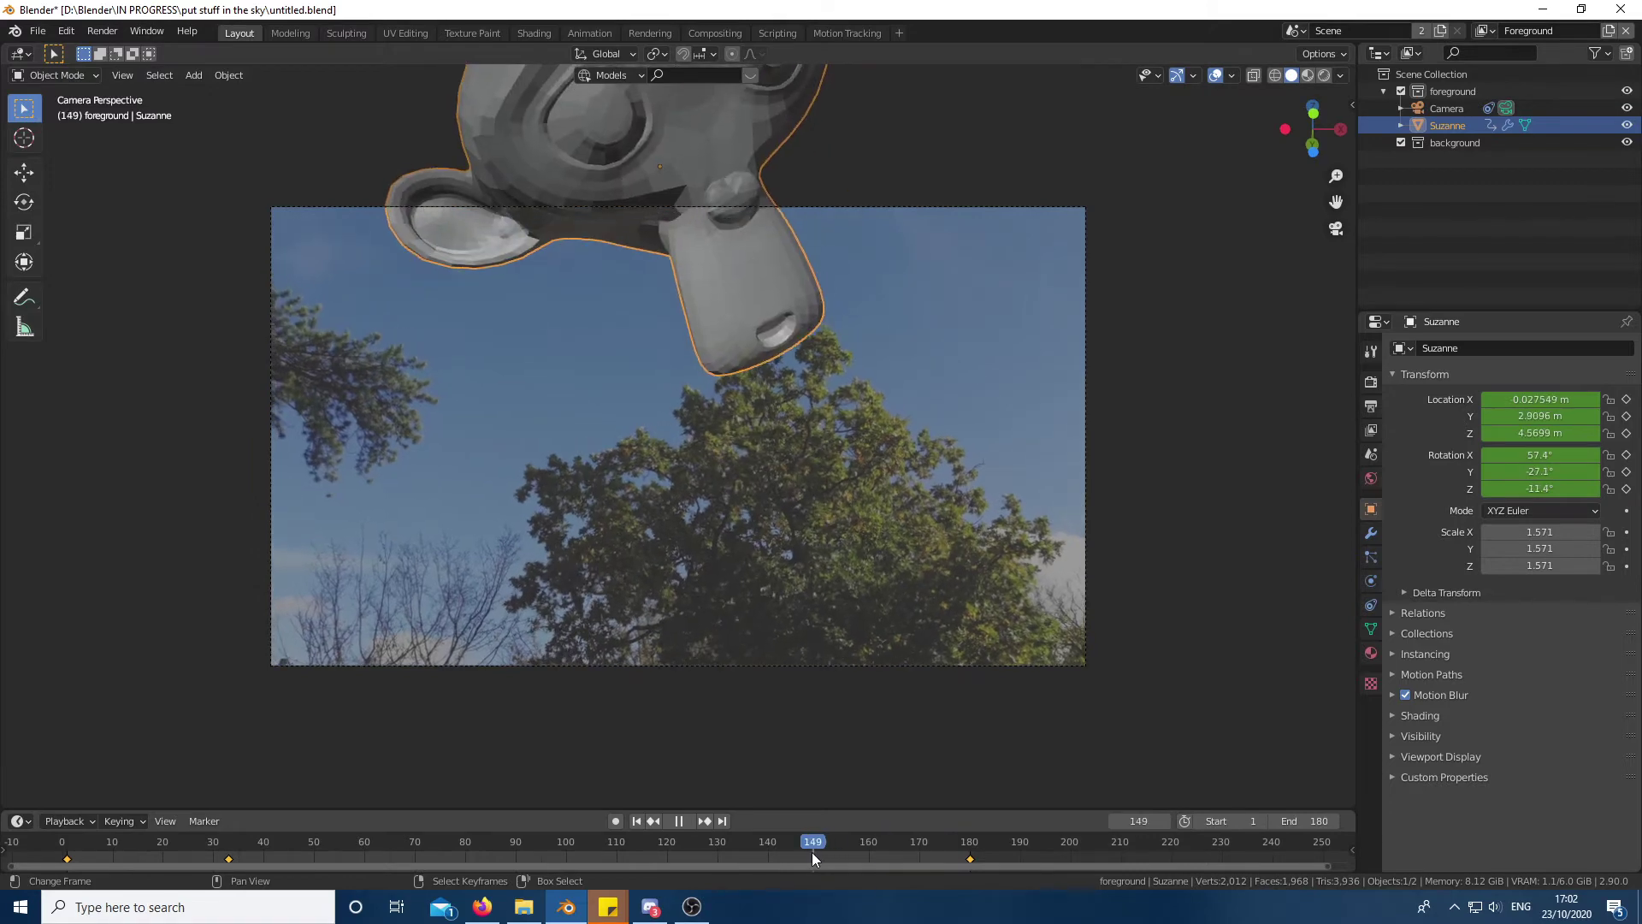
Step: Scrub back through Suzanne's animation and bring up the Cycles render sampling settings
mouse_move(812, 852)
mouse_down()
mouse_move(177, 810)
mouse_move(72, 819)
mouse_up()
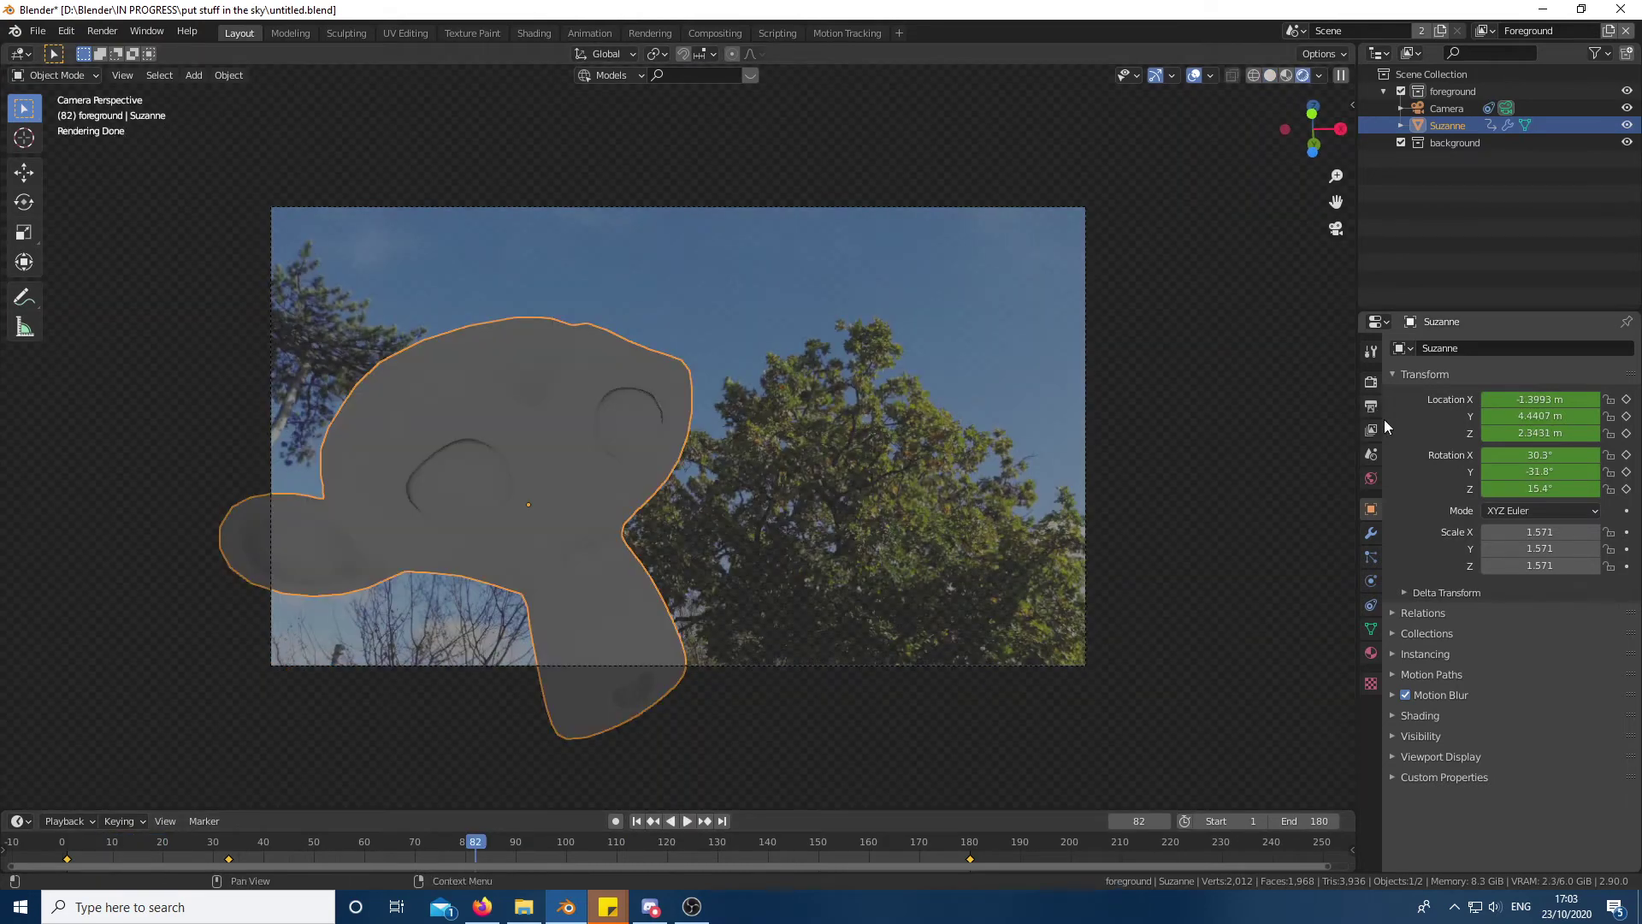
click(1369, 407)
click(1370, 428)
click(1370, 381)
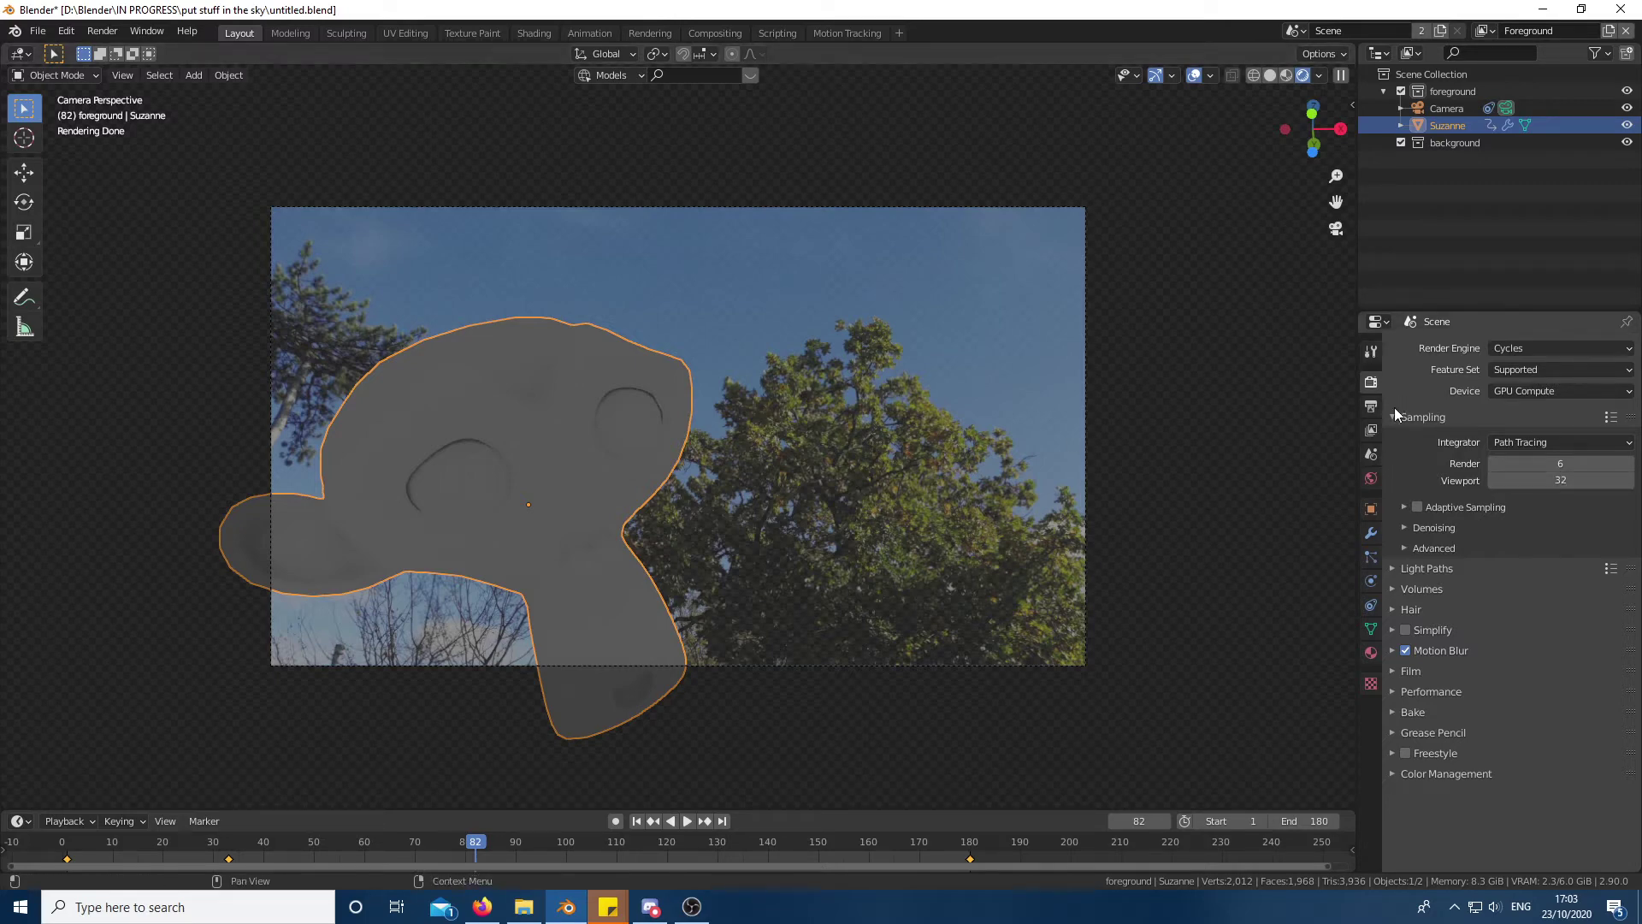
Step: Set World light Strength to 0 and turn off ambient occlusion
click(1371, 478)
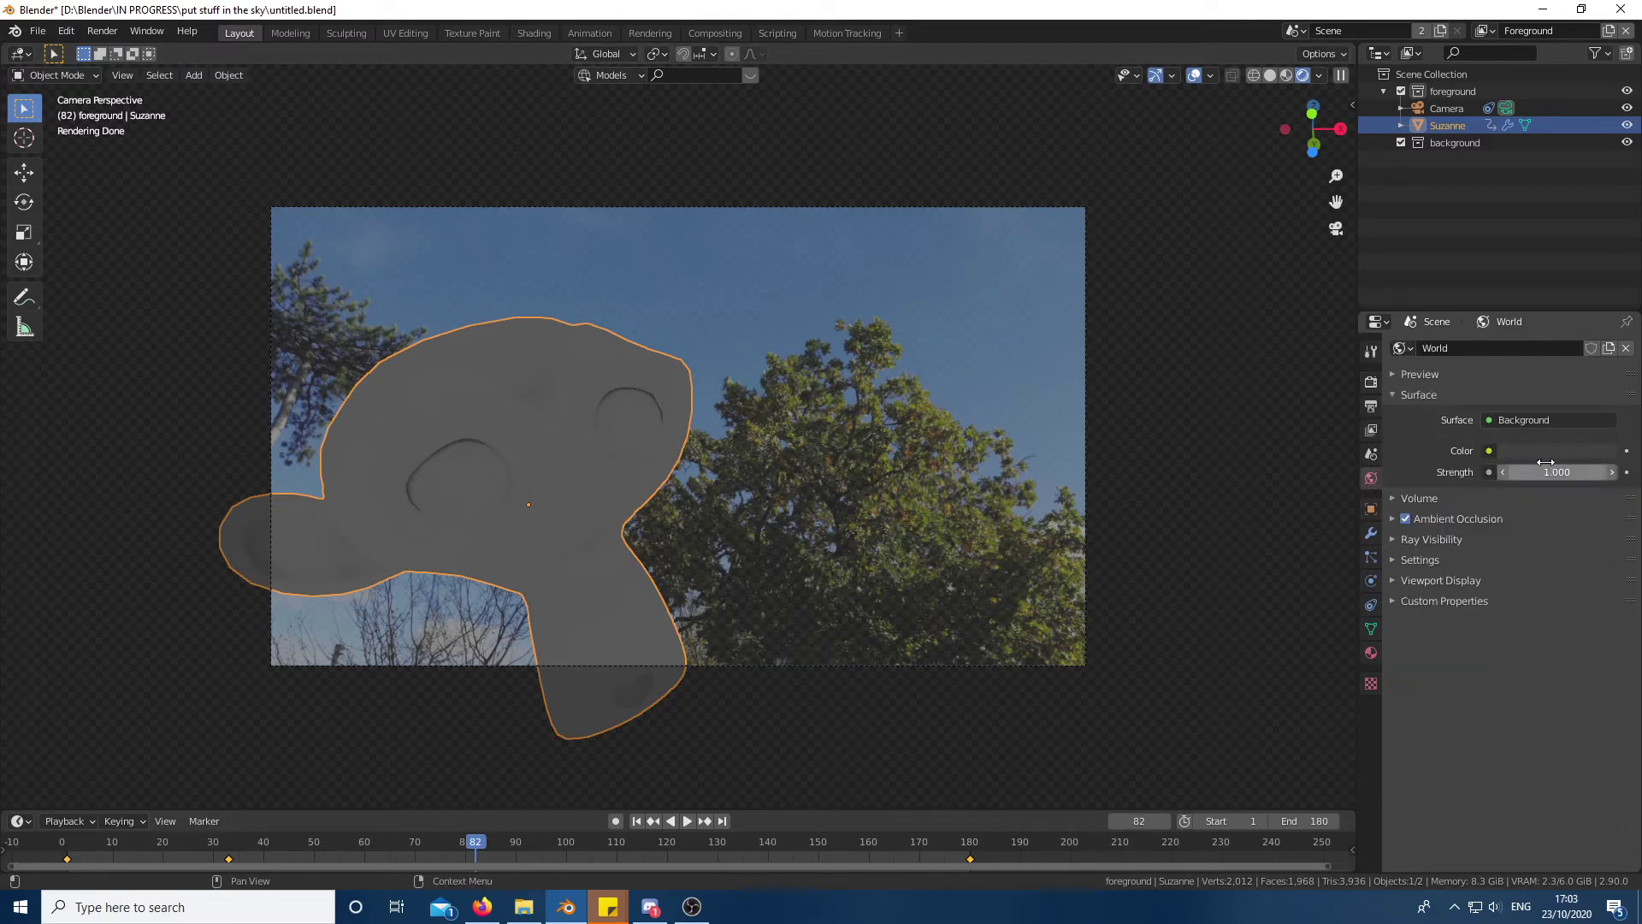
drag(1551, 466, 1502, 468)
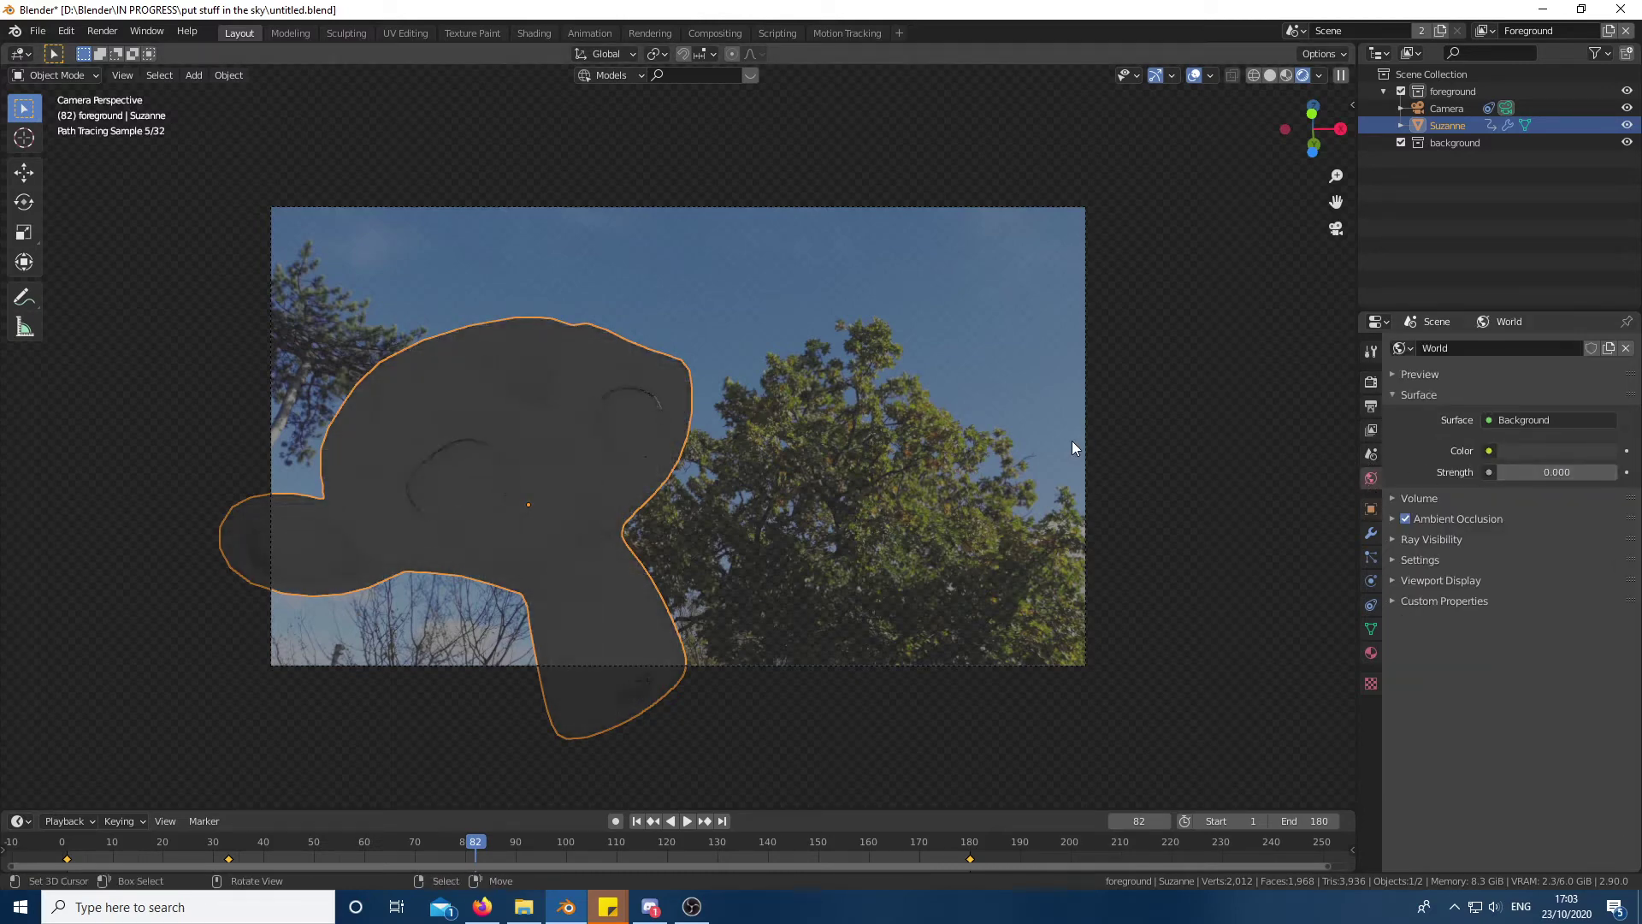
middle_drag(1199, 254, 1371, 477)
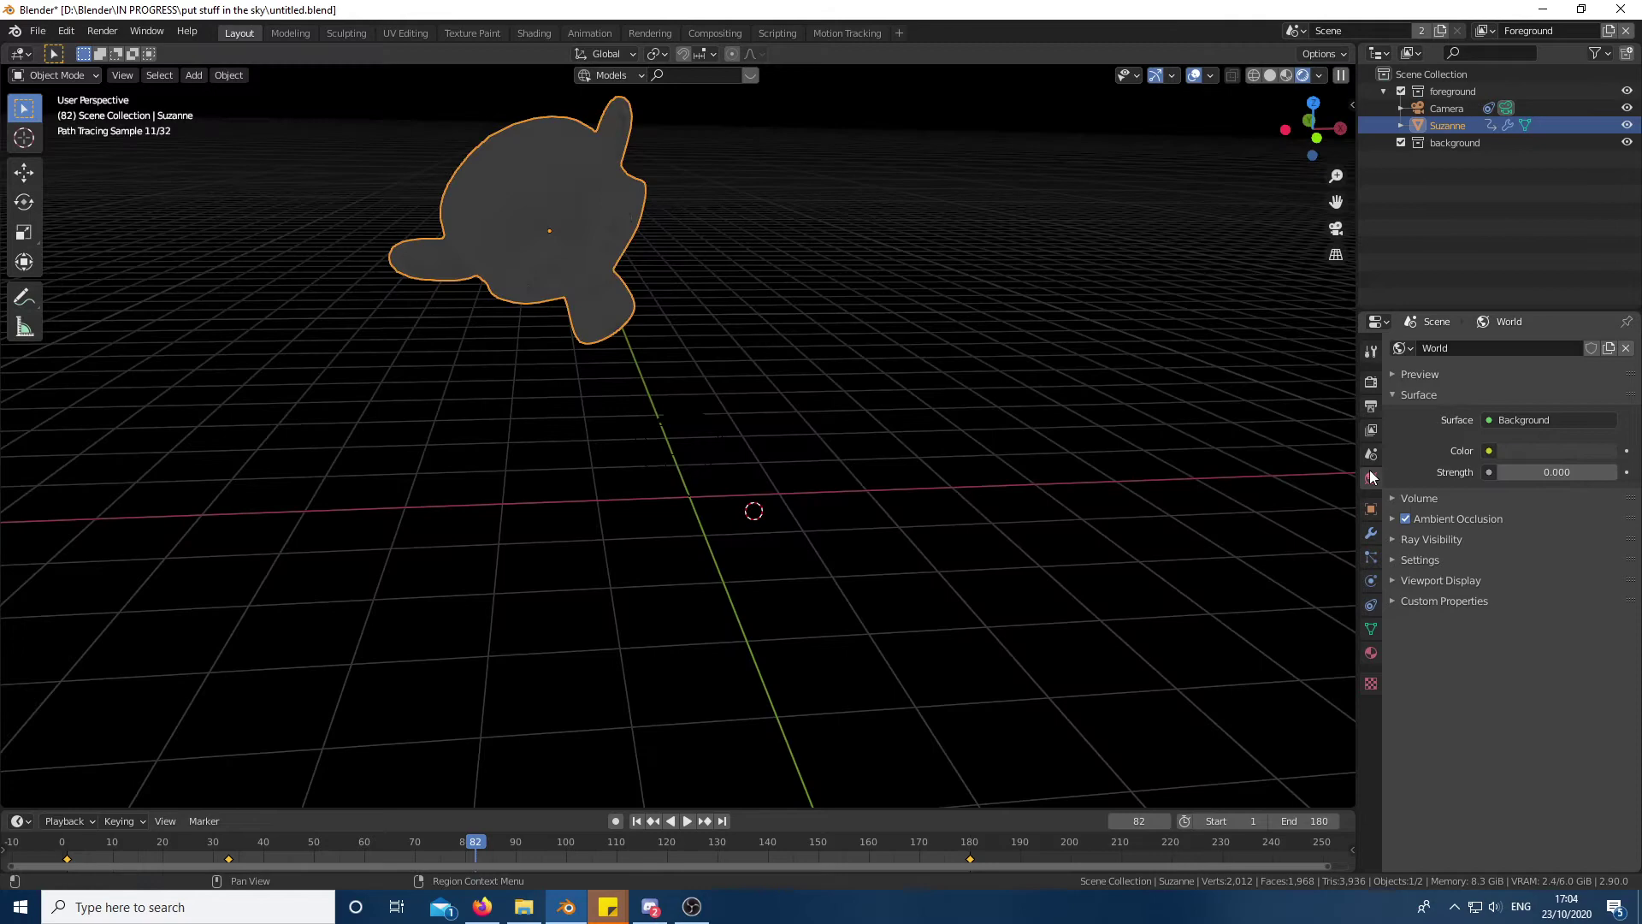
click(1406, 518)
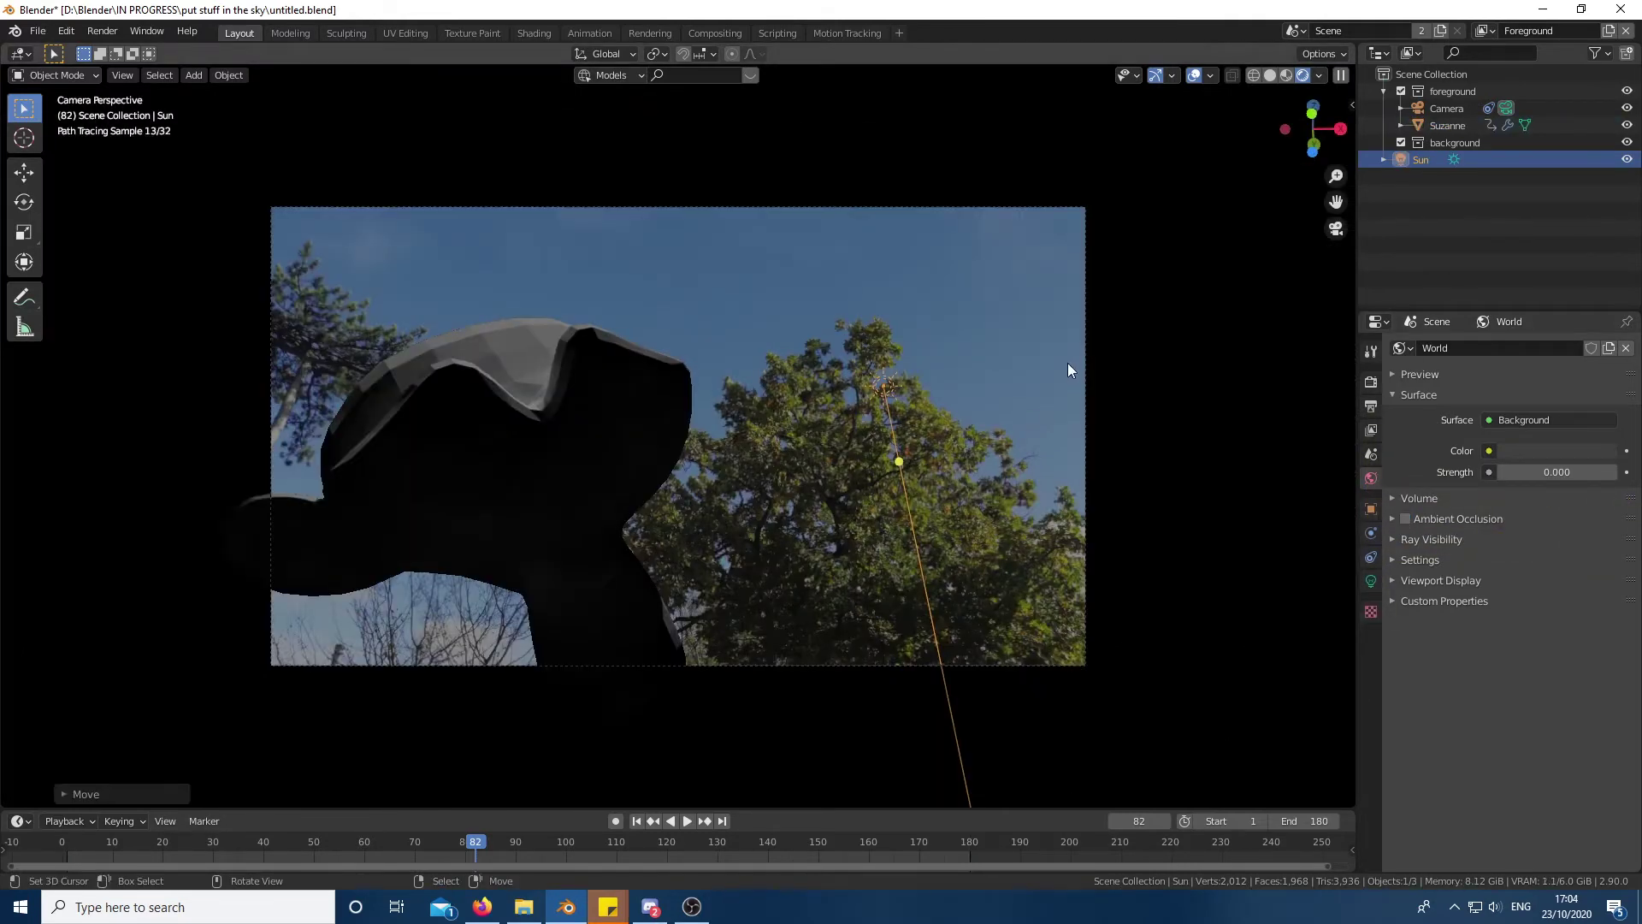
Step: Aim the Sun light with two rotations, then select Suzanne and hide viewport overlays
key(r)
key(r)
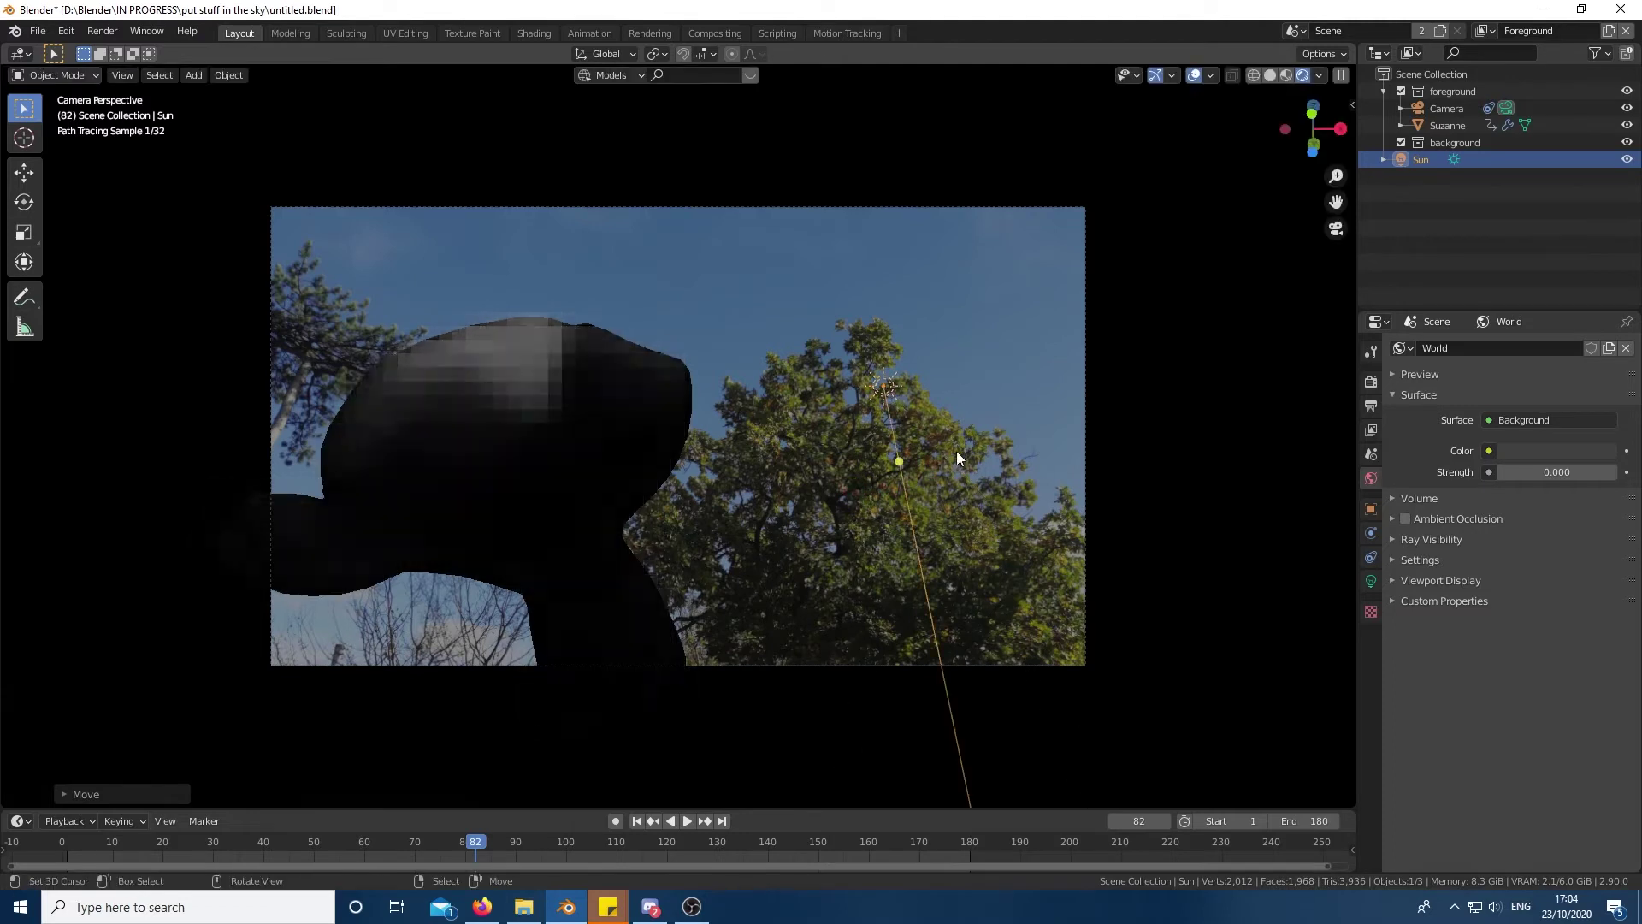
click(919, 558)
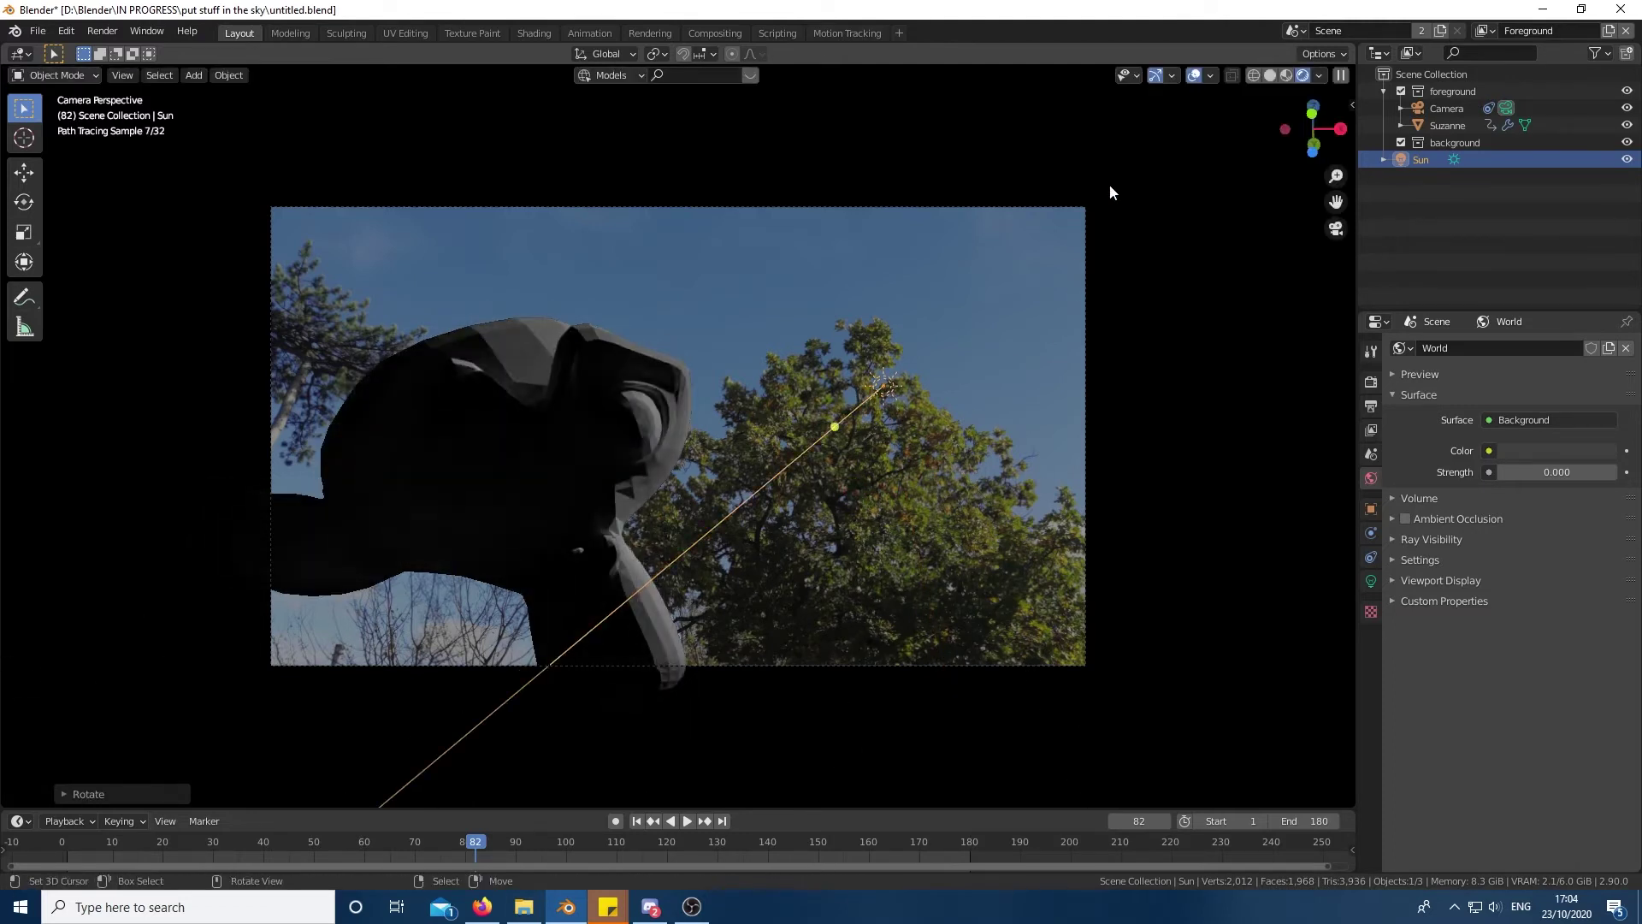
key(r)
key(r)
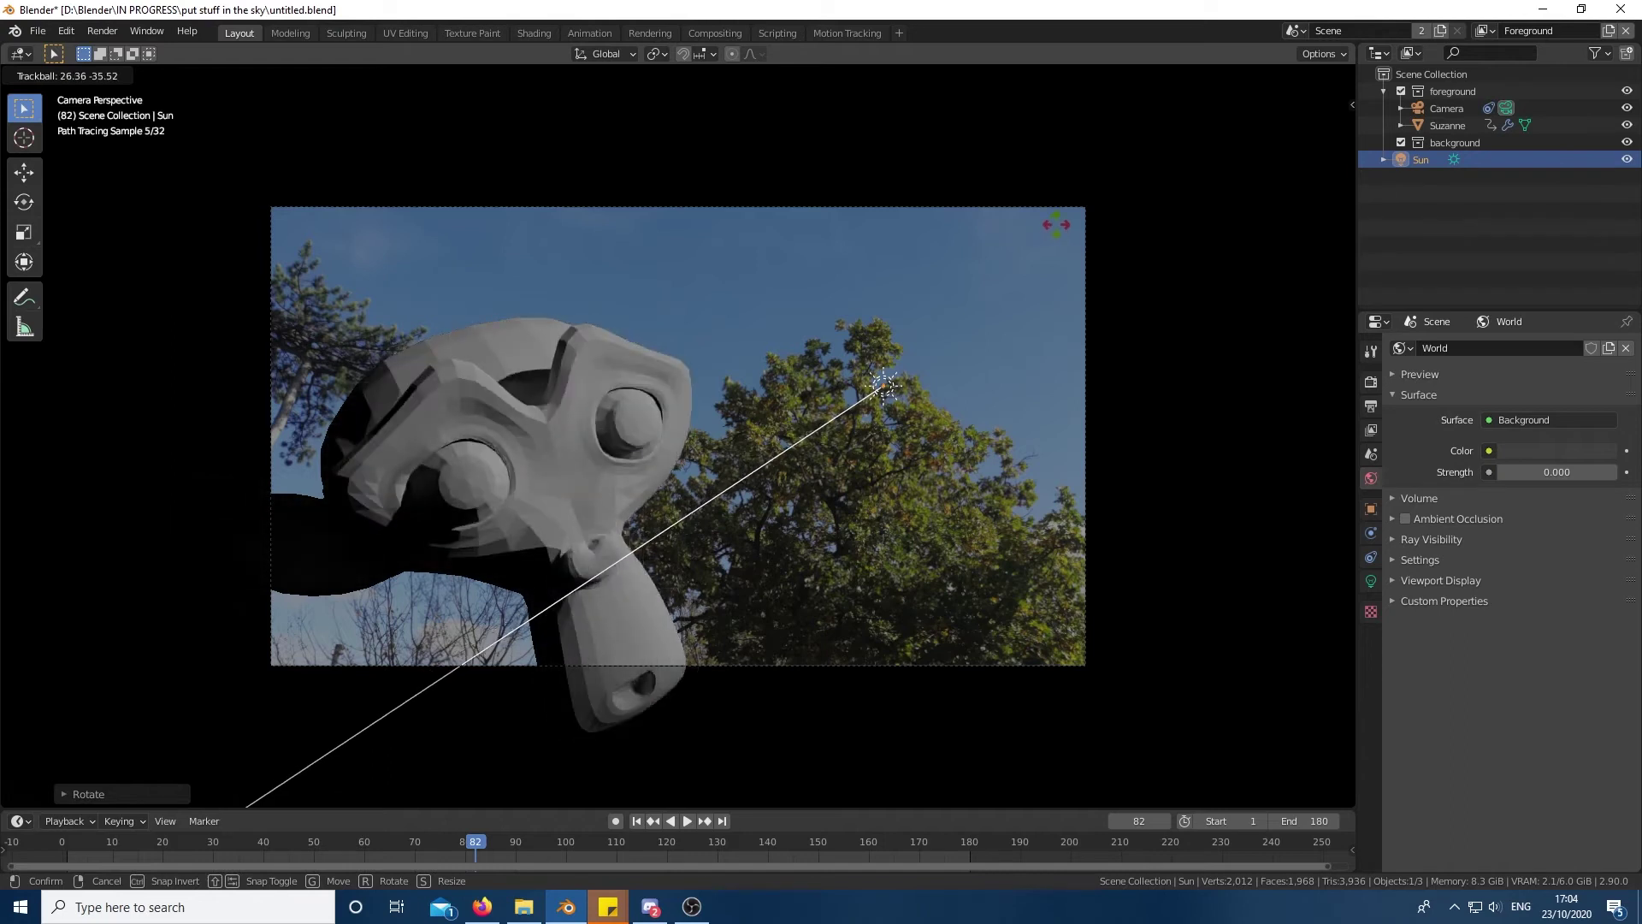
click(1002, 260)
click(511, 385)
click(1194, 75)
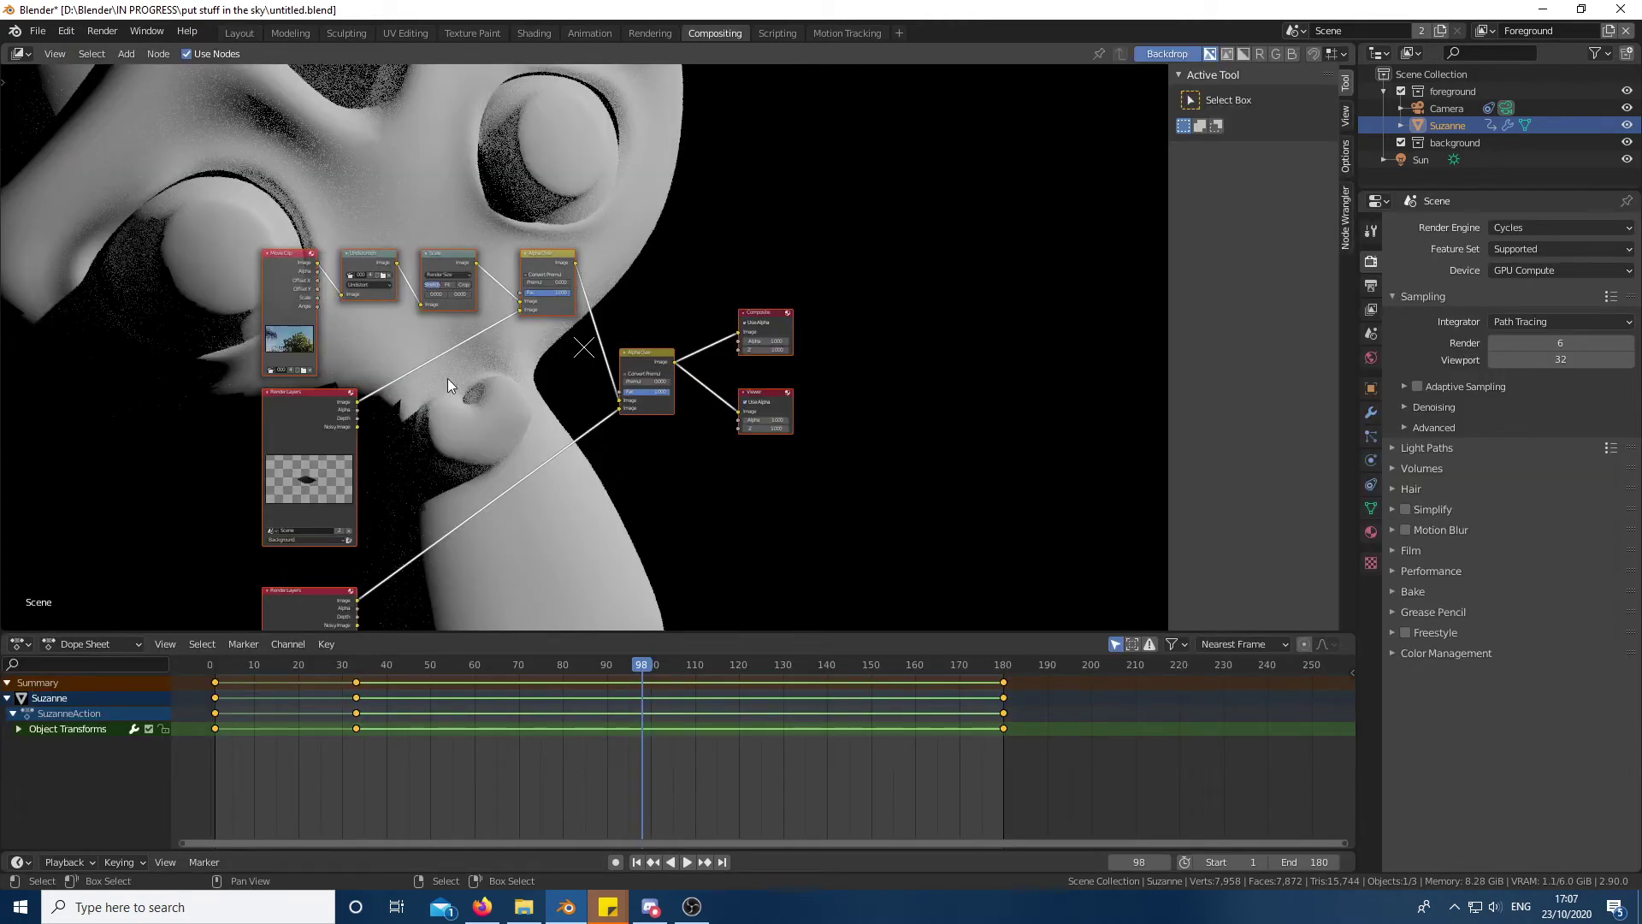
Step: Connect Suzanne's Render Layers image into the Mix node and set its blend mode to Screen
middle_drag(445, 381, 571, 368)
scroll(571, 367, up, 2)
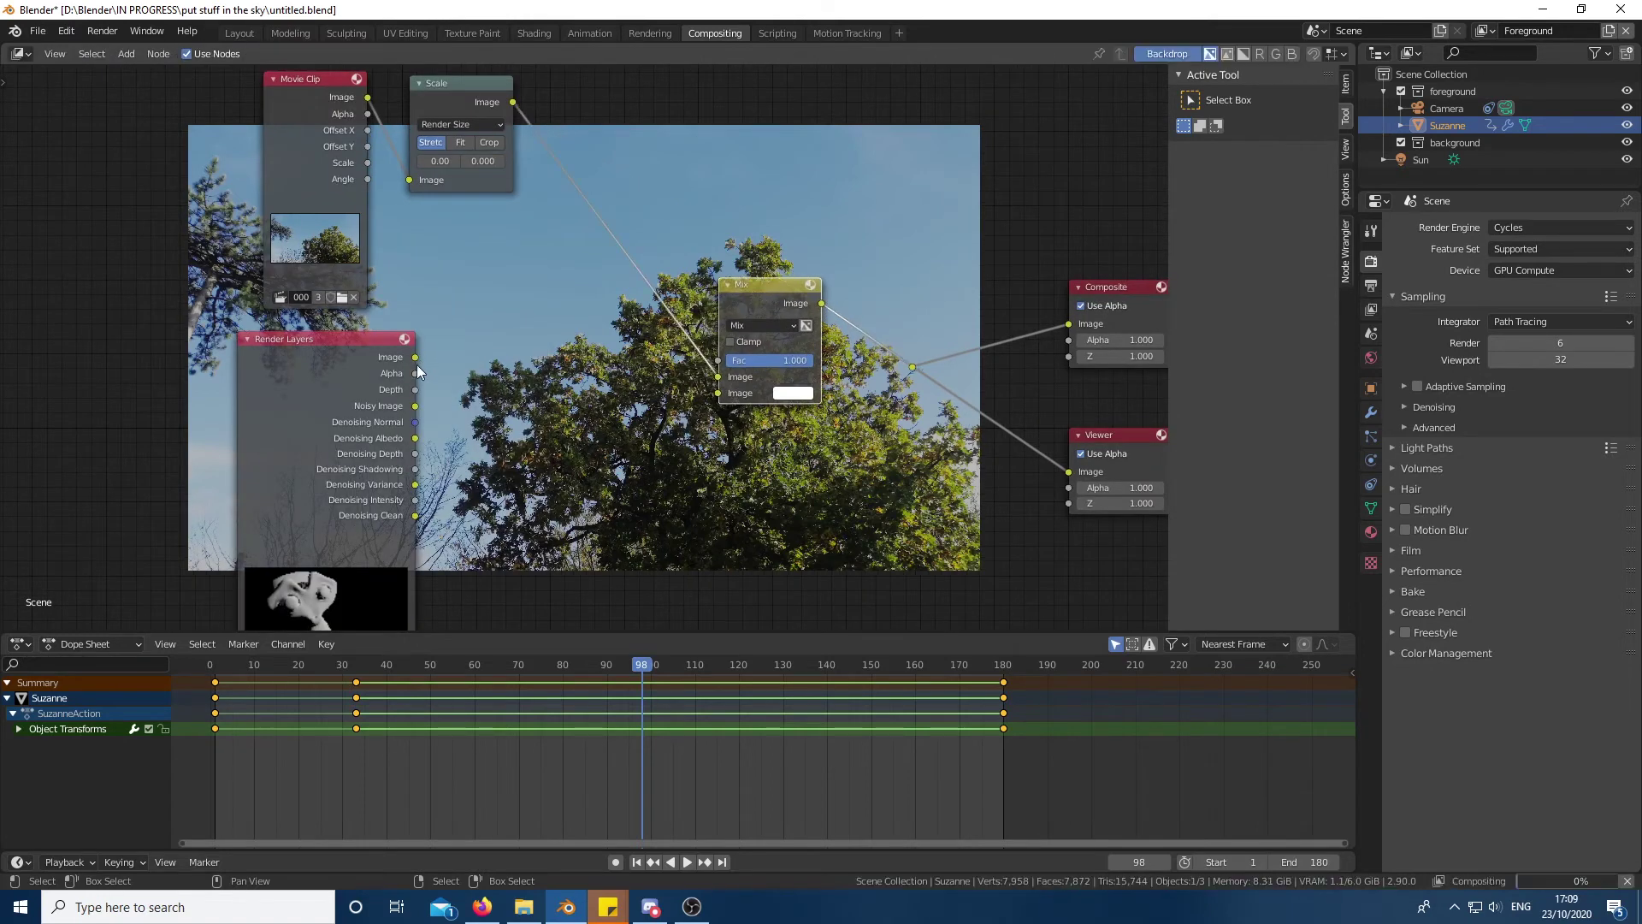
drag(415, 357, 718, 393)
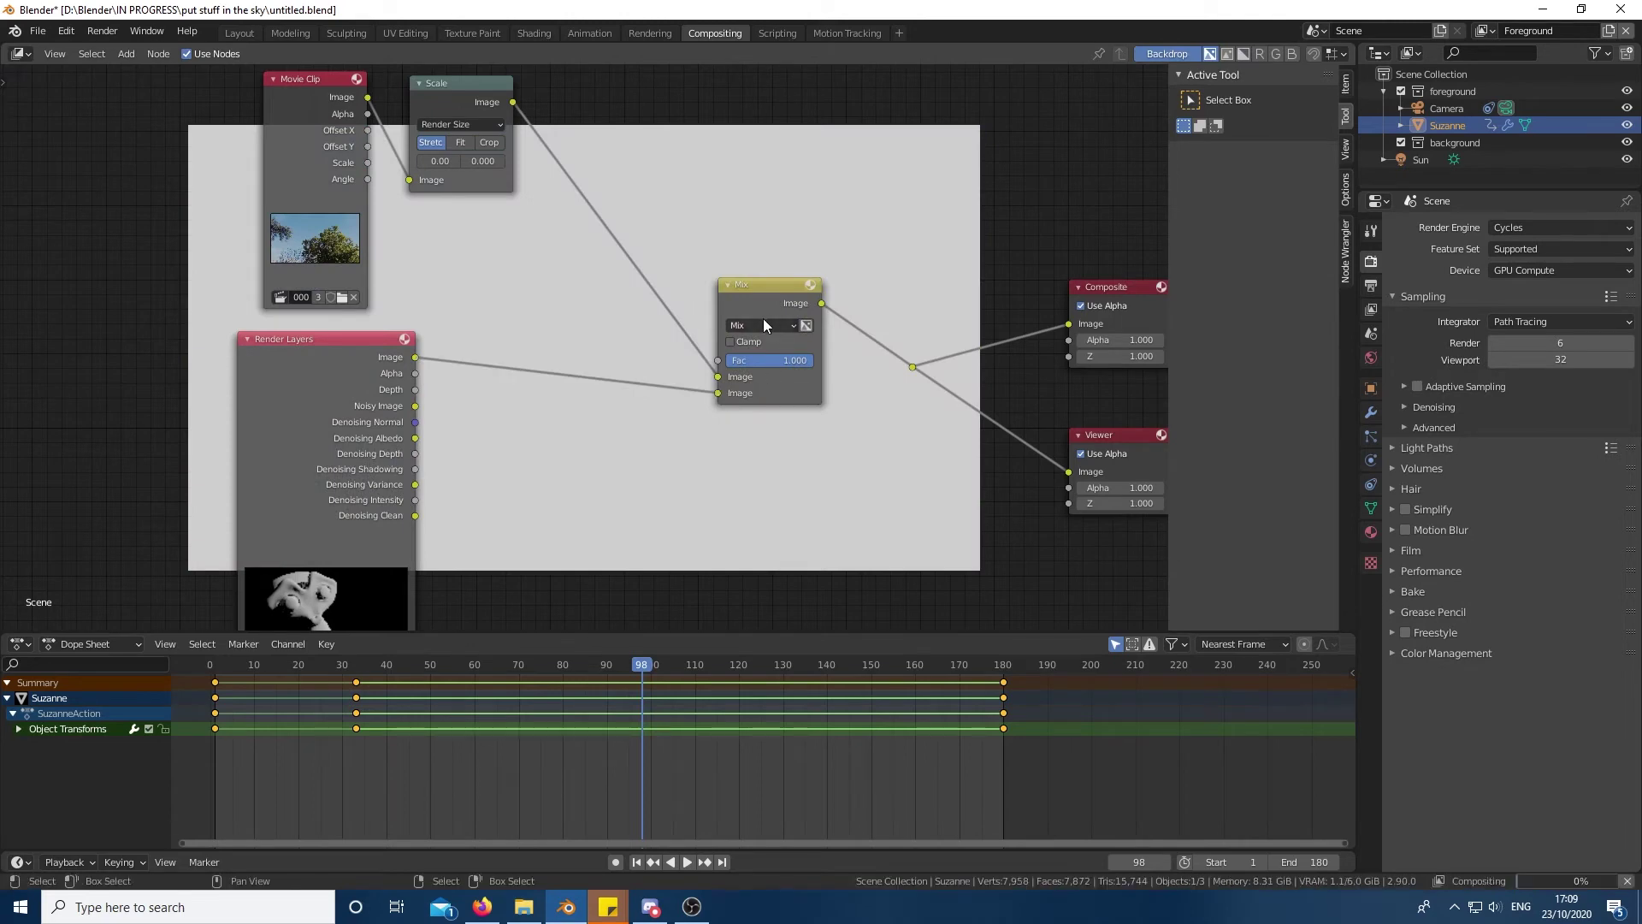
click(763, 325)
click(770, 439)
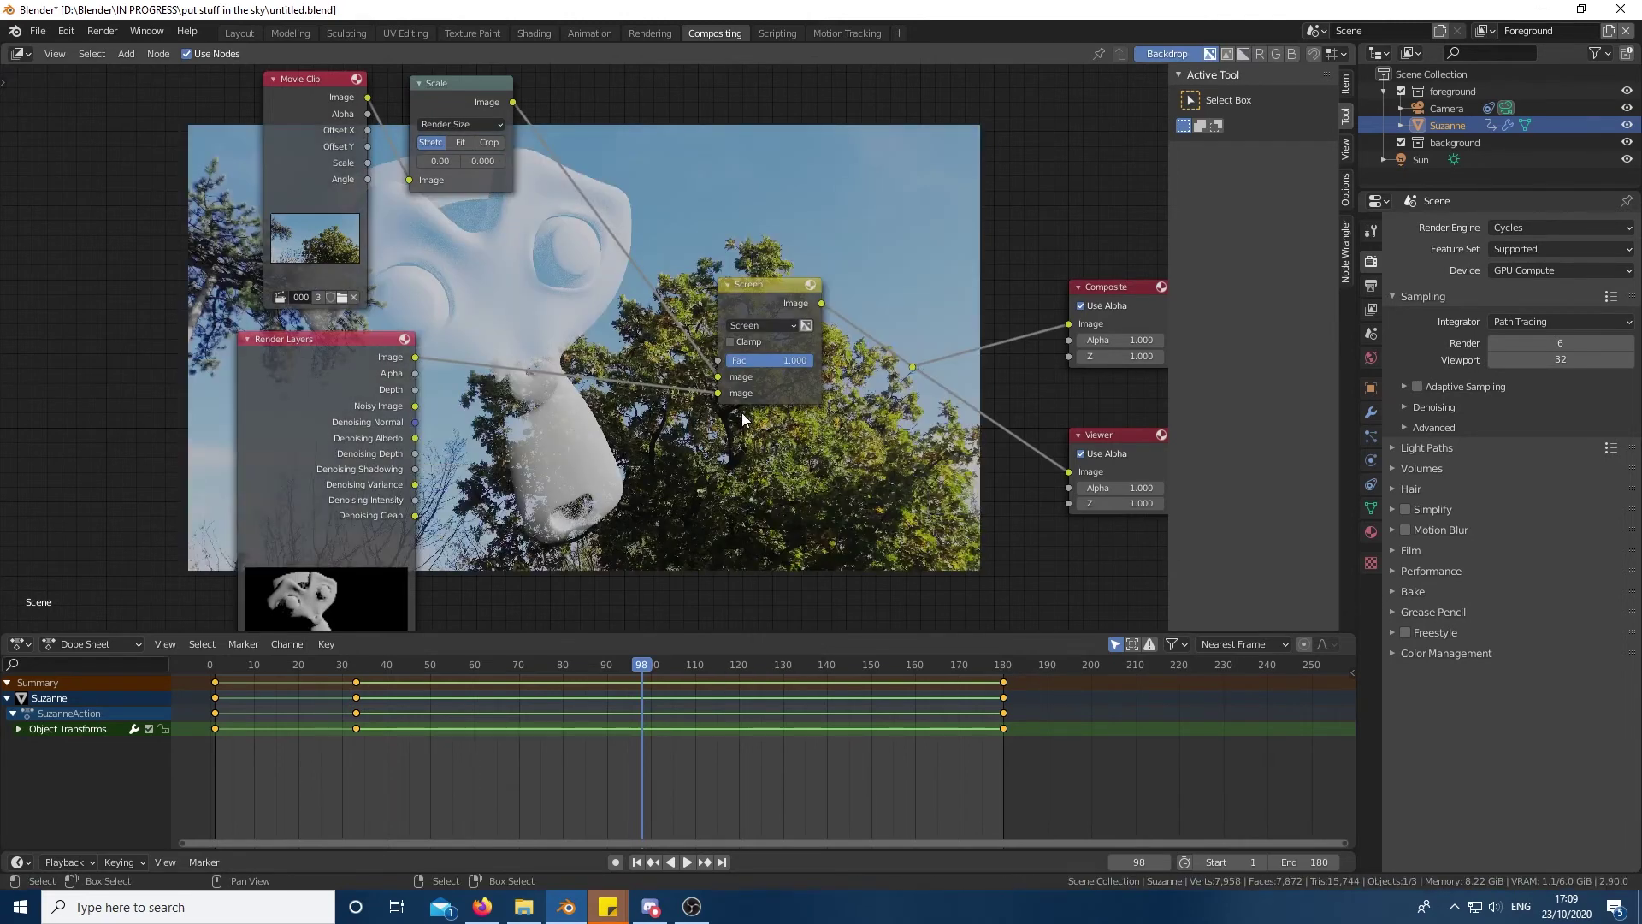
middle_drag(588, 280, 429, 269)
key(shift+a)
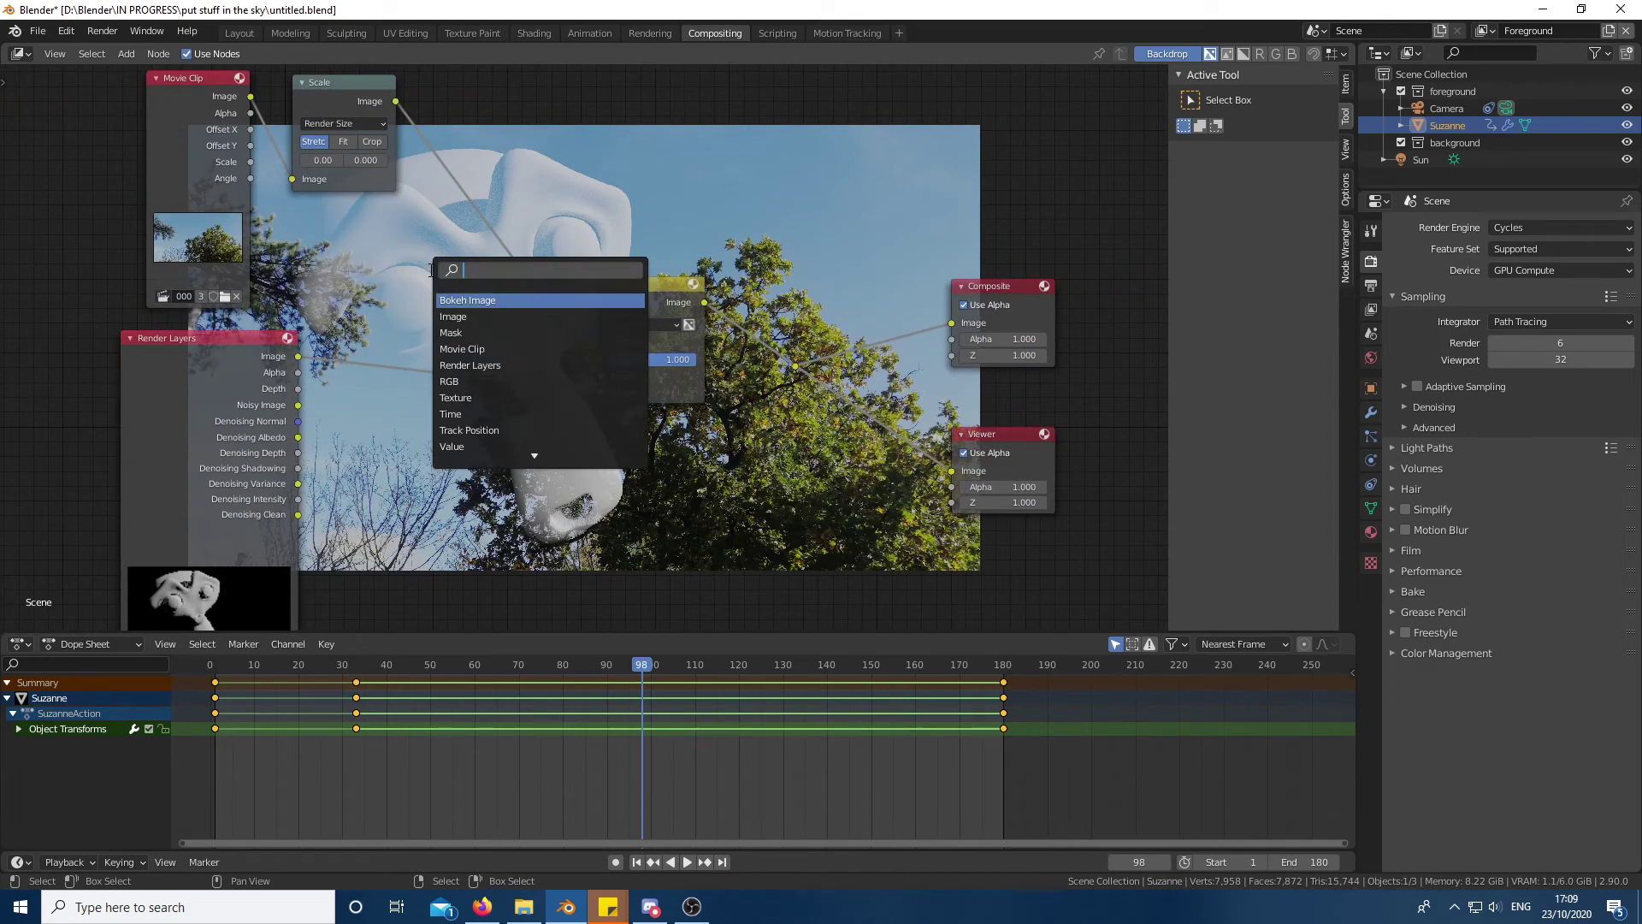
Step: Drop a Denoise node on the render link, insert Separate RGBA into the footage link, and relink the Screen output
text(denoise)
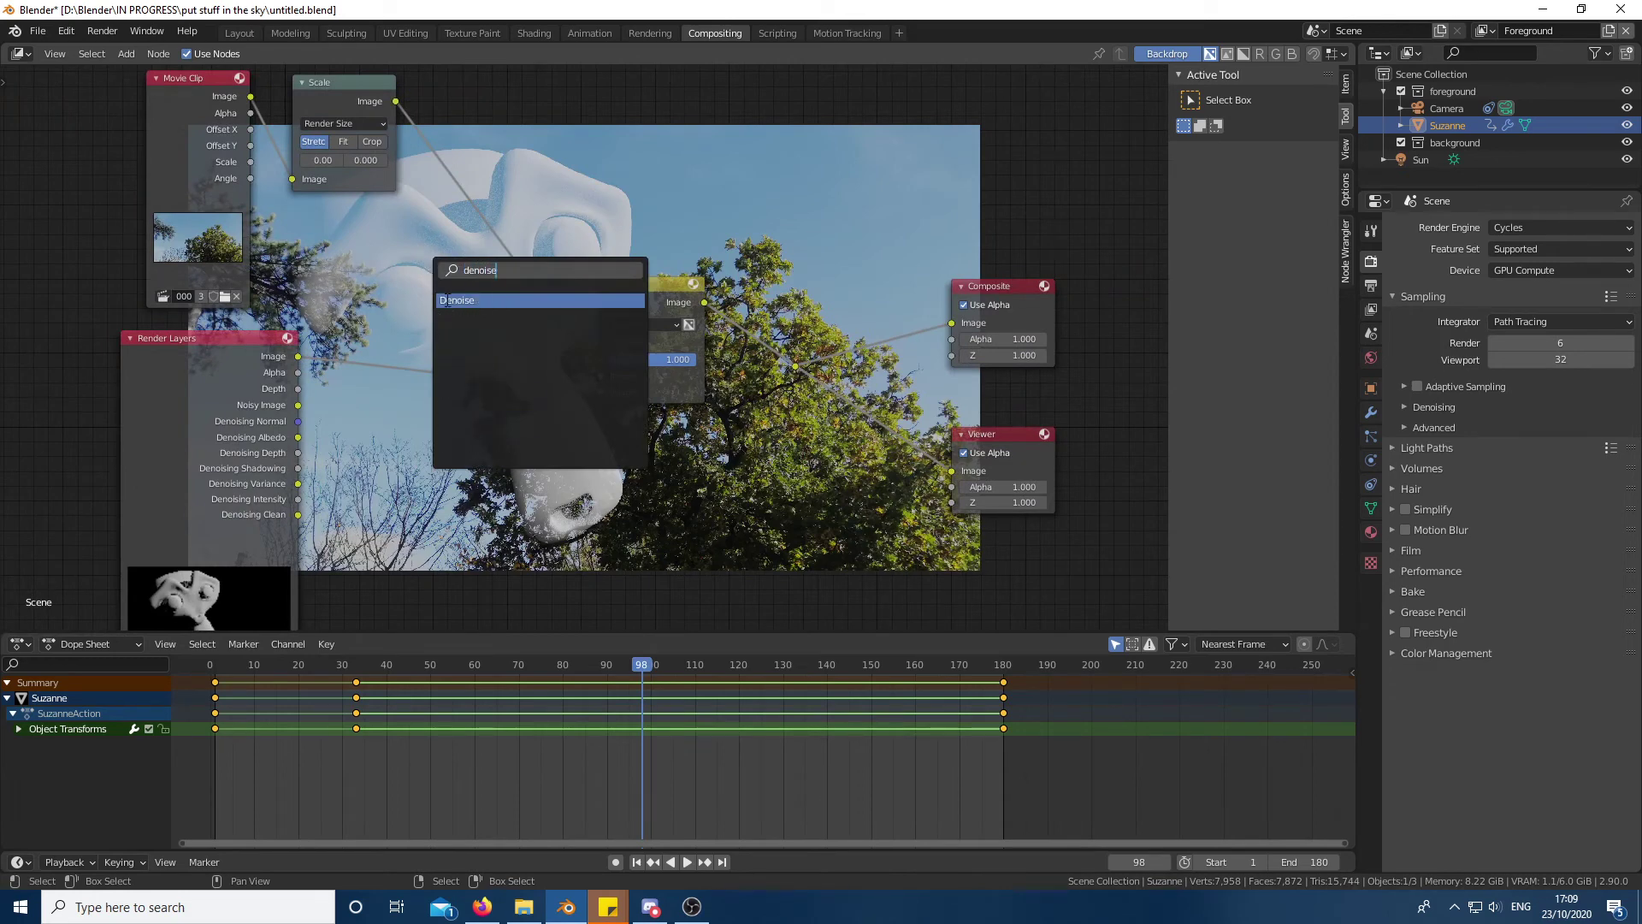
click(451, 300)
click(450, 230)
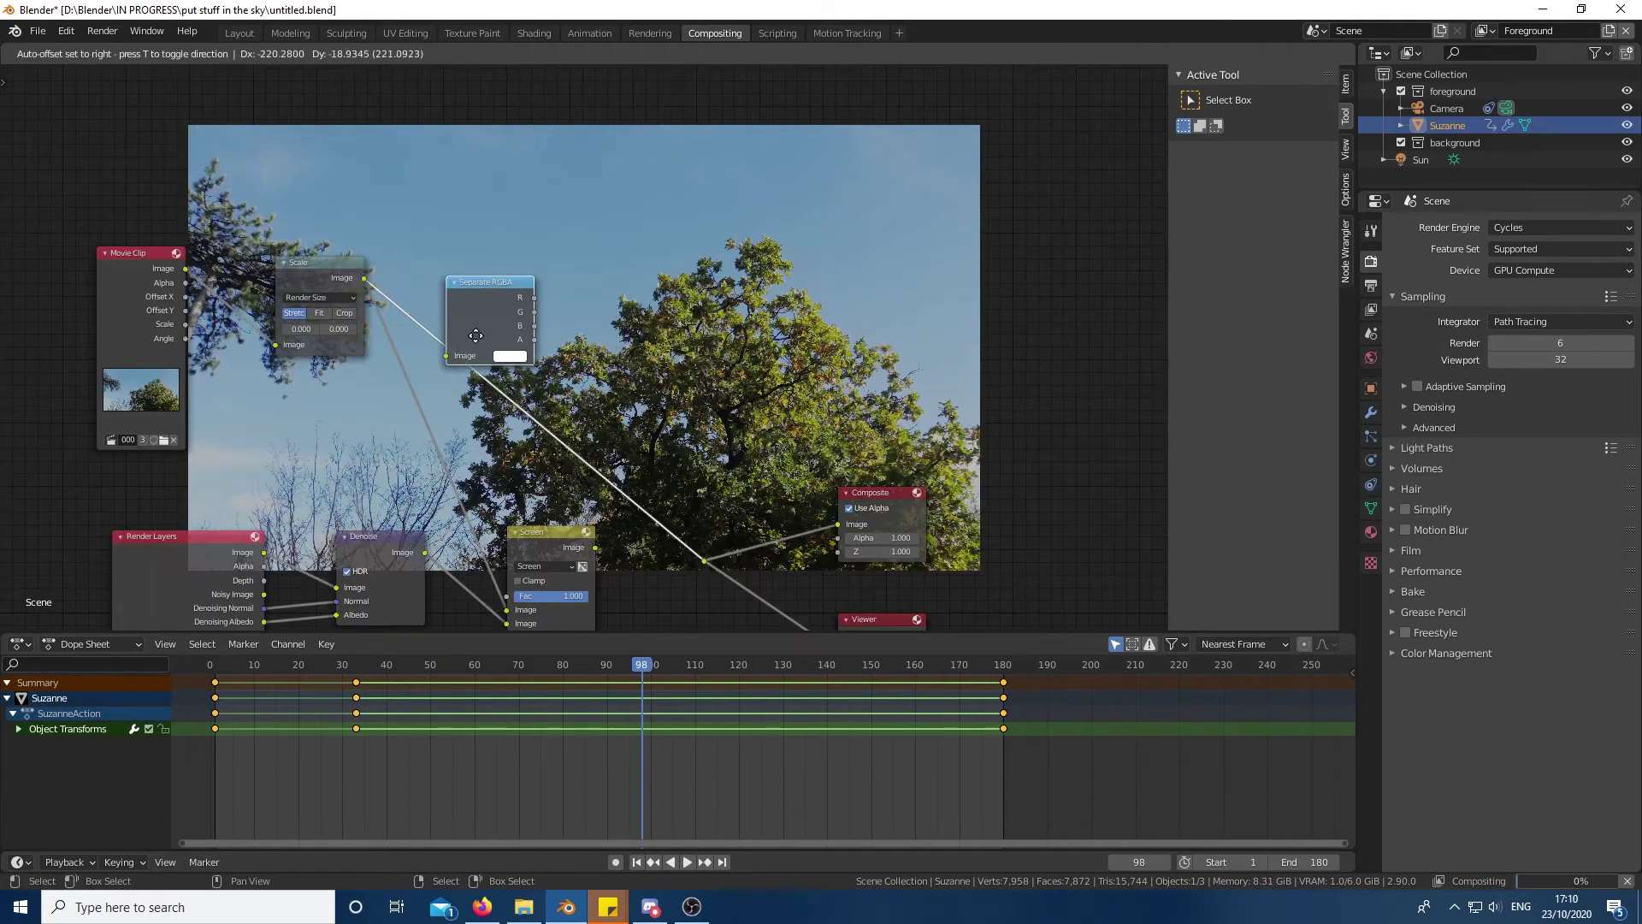
click(497, 314)
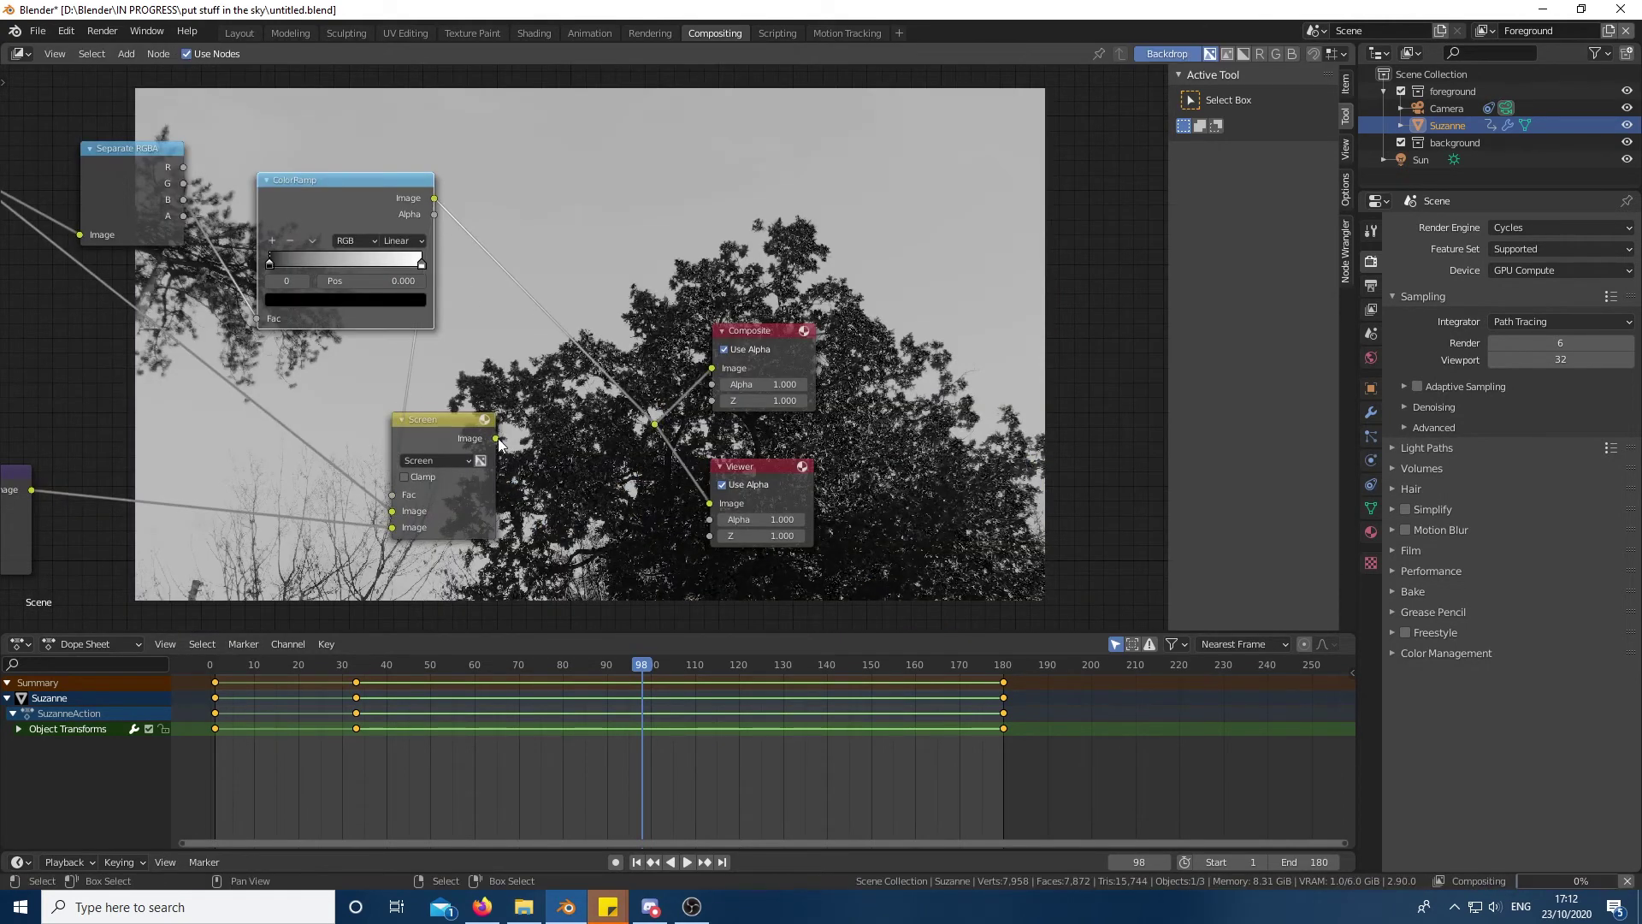
drag(497, 438, 655, 423)
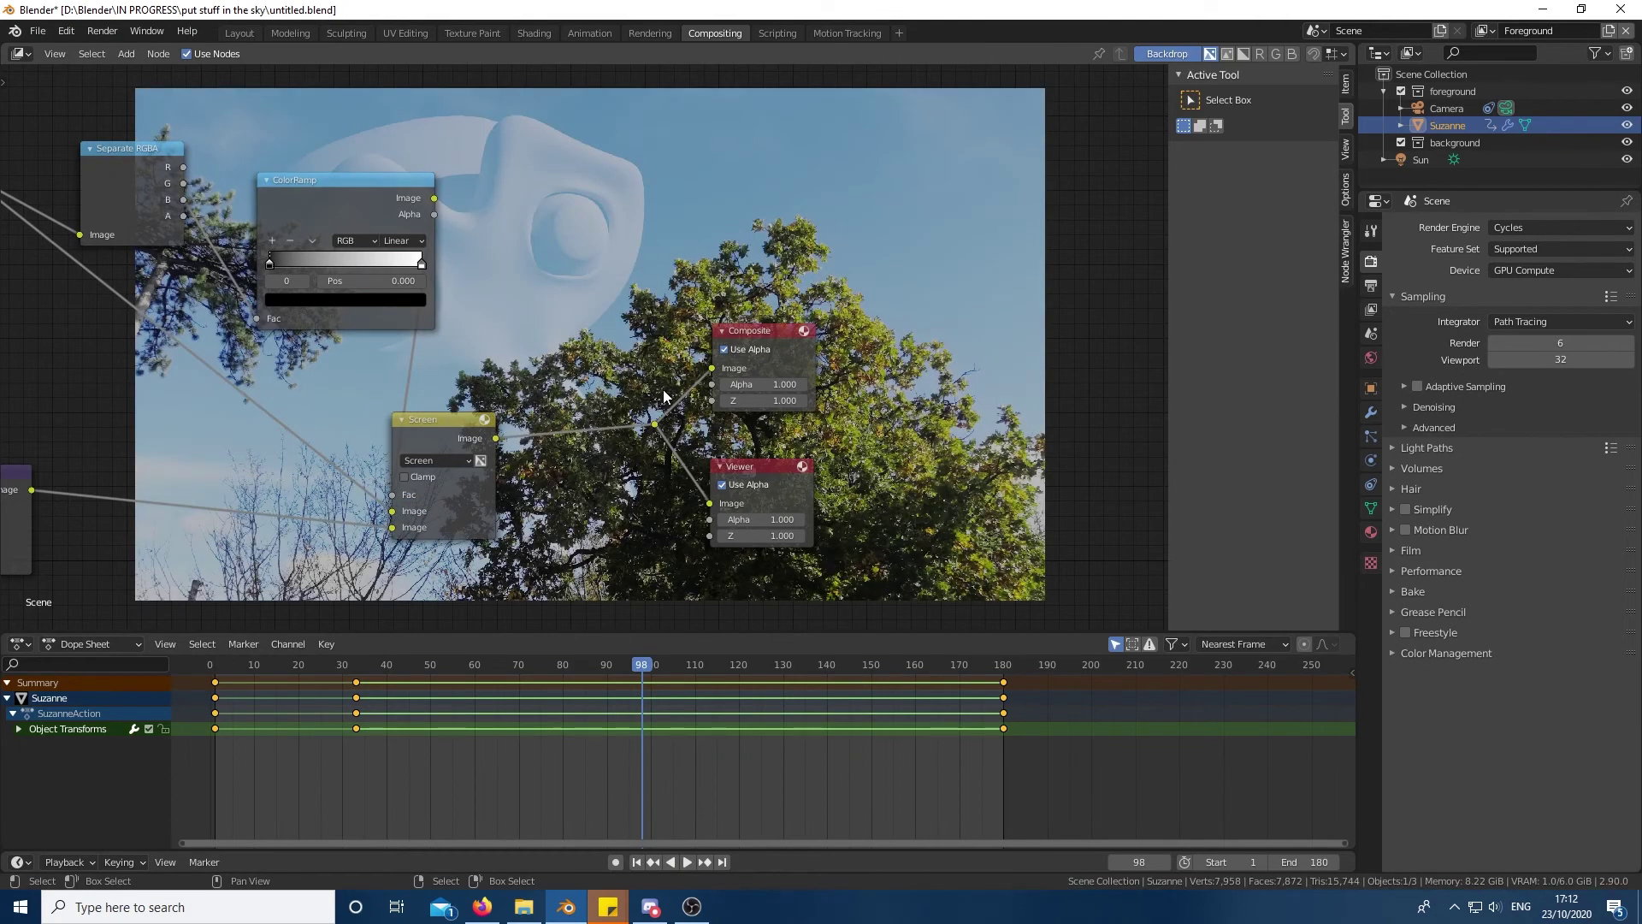
middle_drag(664, 396, 325, 308)
click(525, 777)
key(space)
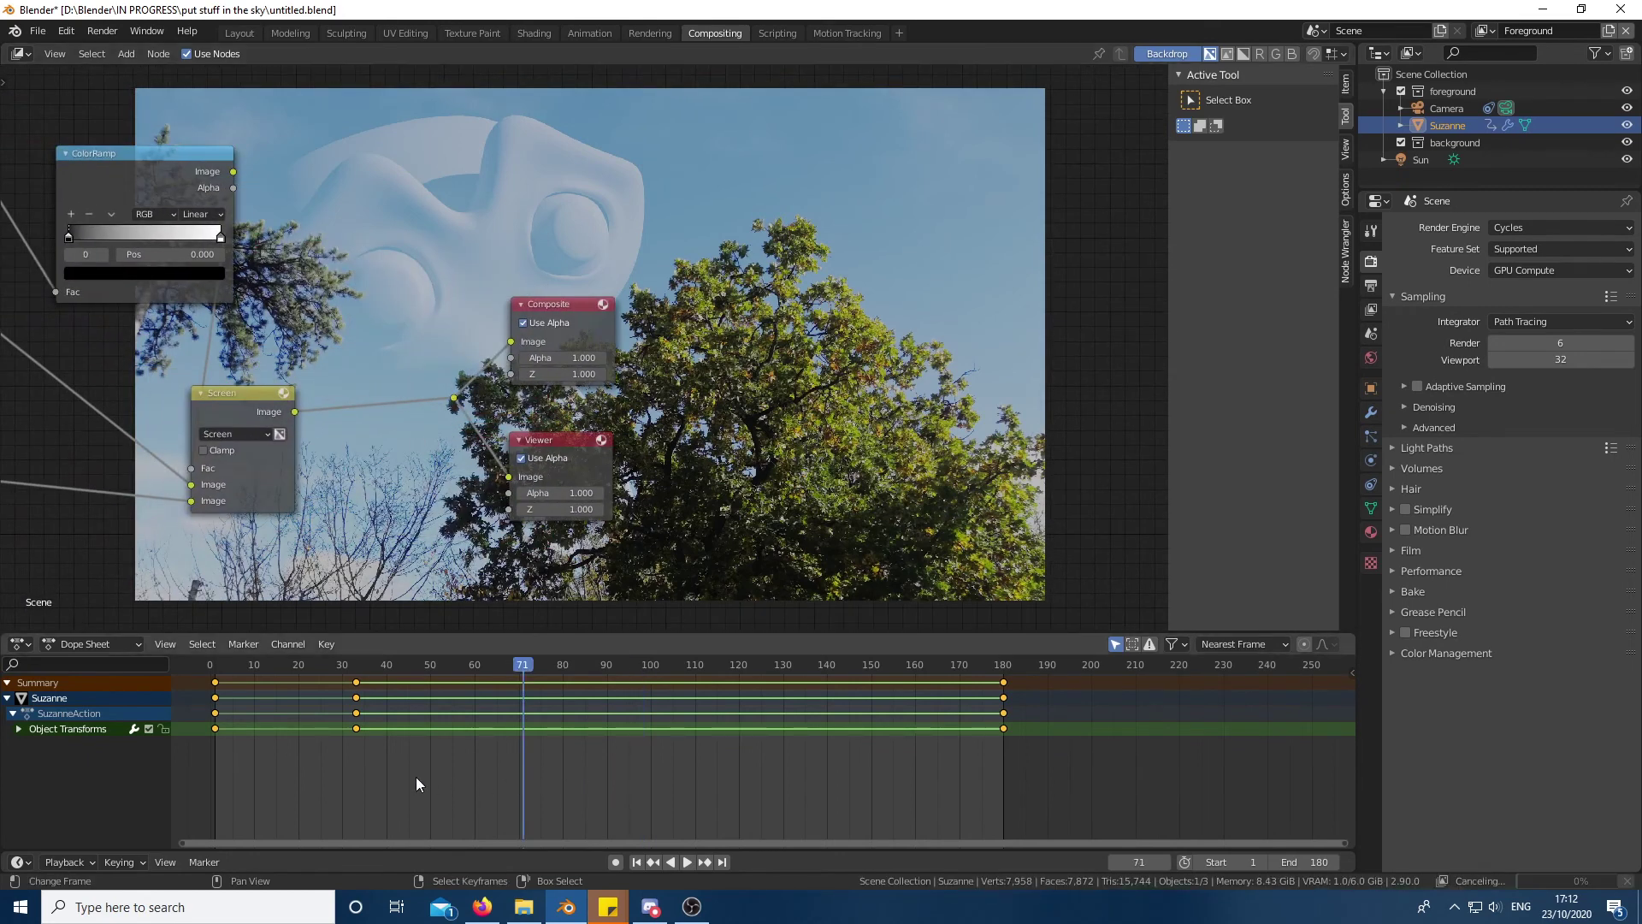
click(415, 777)
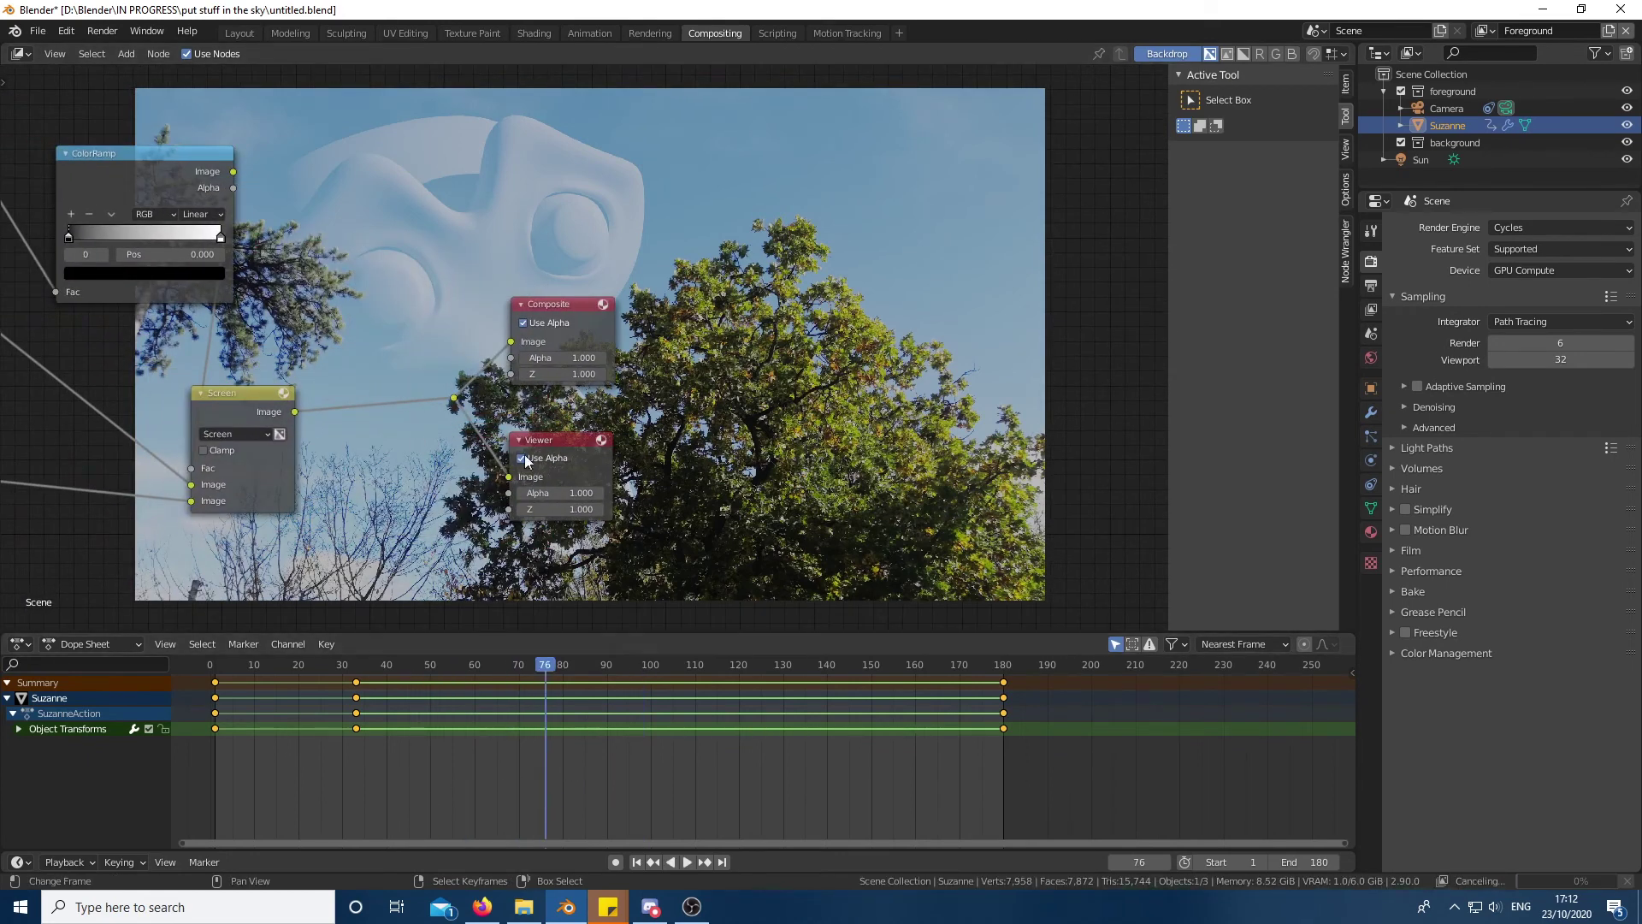